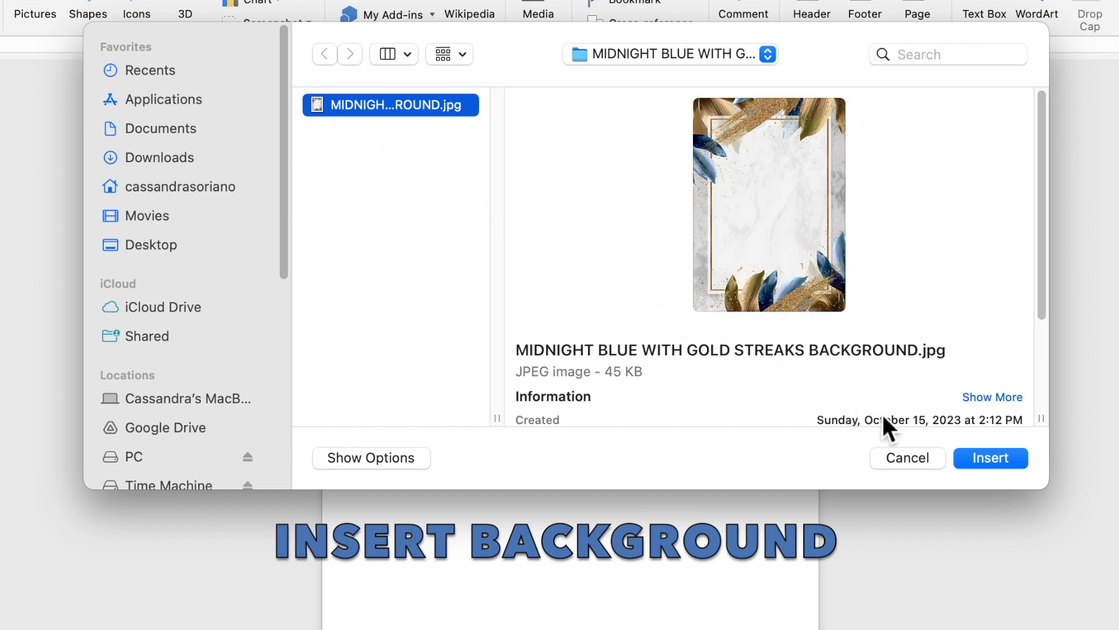
Step: Insert the leaf-frame picture and set its wrapping to Behind Text
left_click(976, 457)
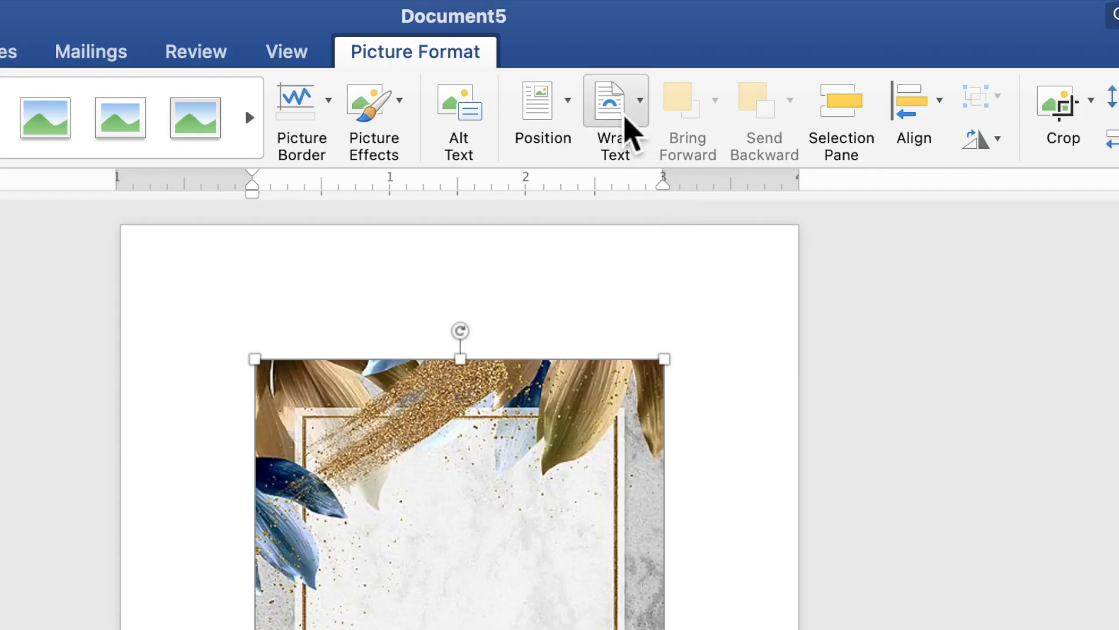
left_click(628, 129)
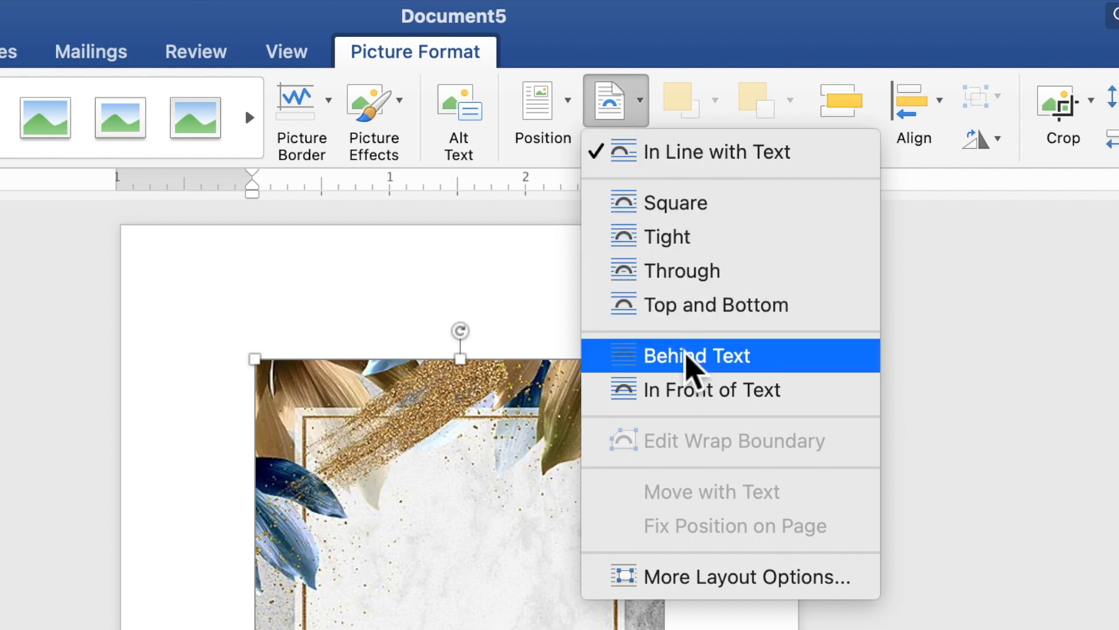
left_click(687, 358)
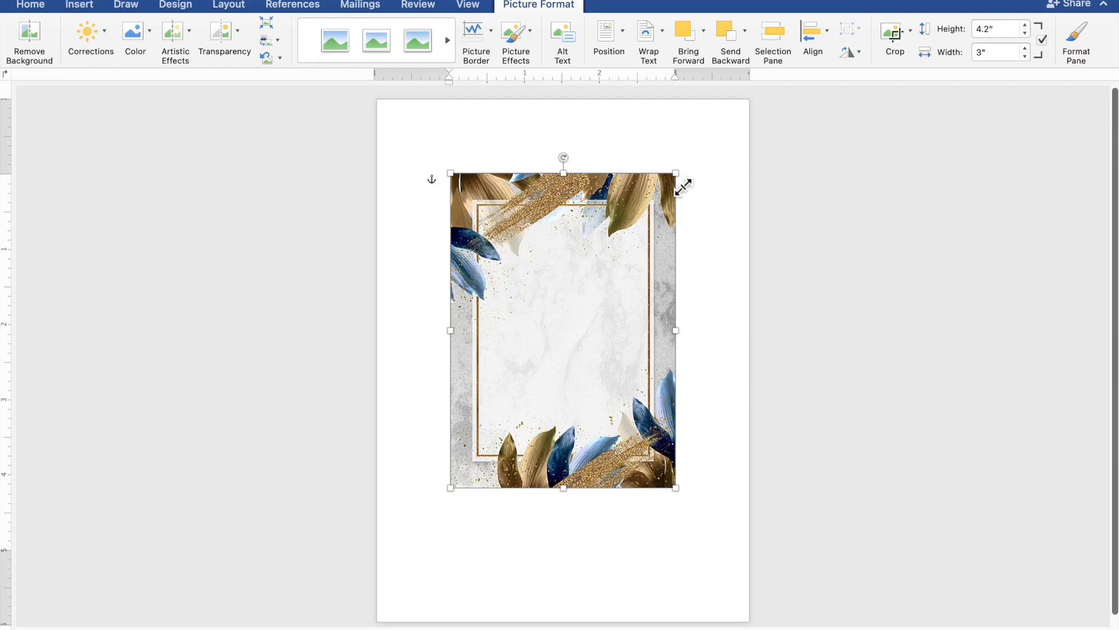
Step: Move the picture to the top-left corner and stretch it to fill the page (7.03" x 5.02")
left_click_drag(523, 209, 450, 135)
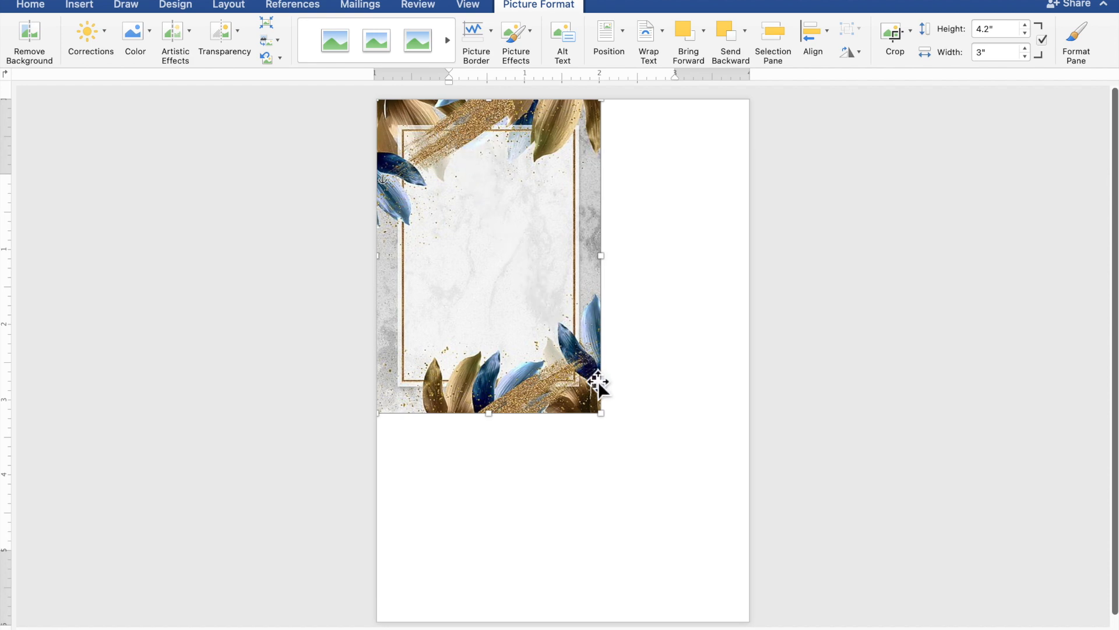
left_click_drag(612, 421, 755, 628)
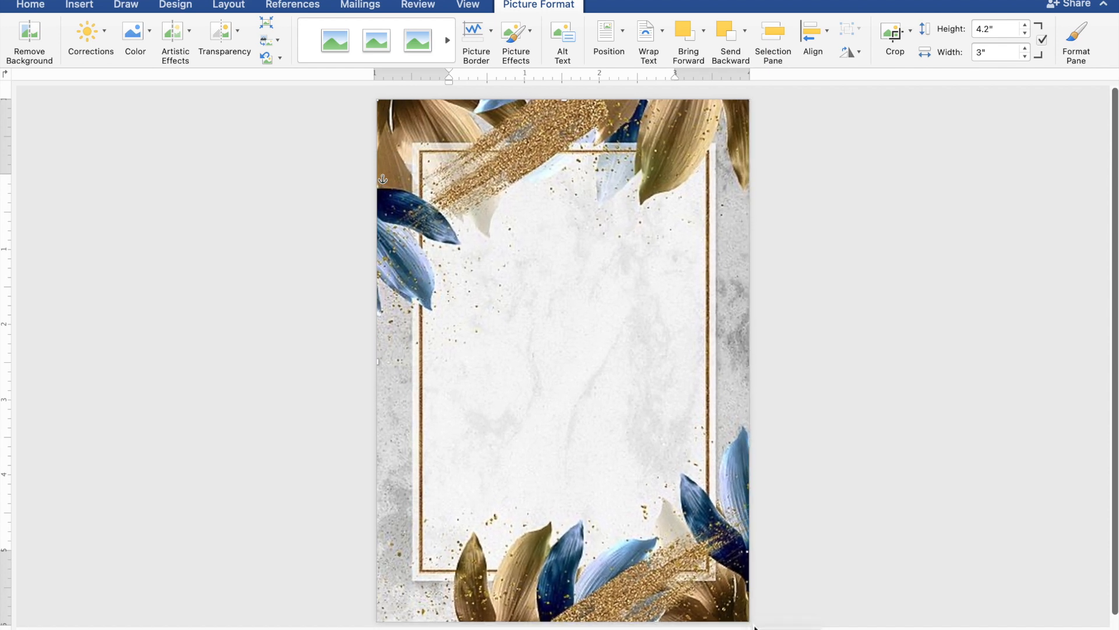
left_click(914, 454)
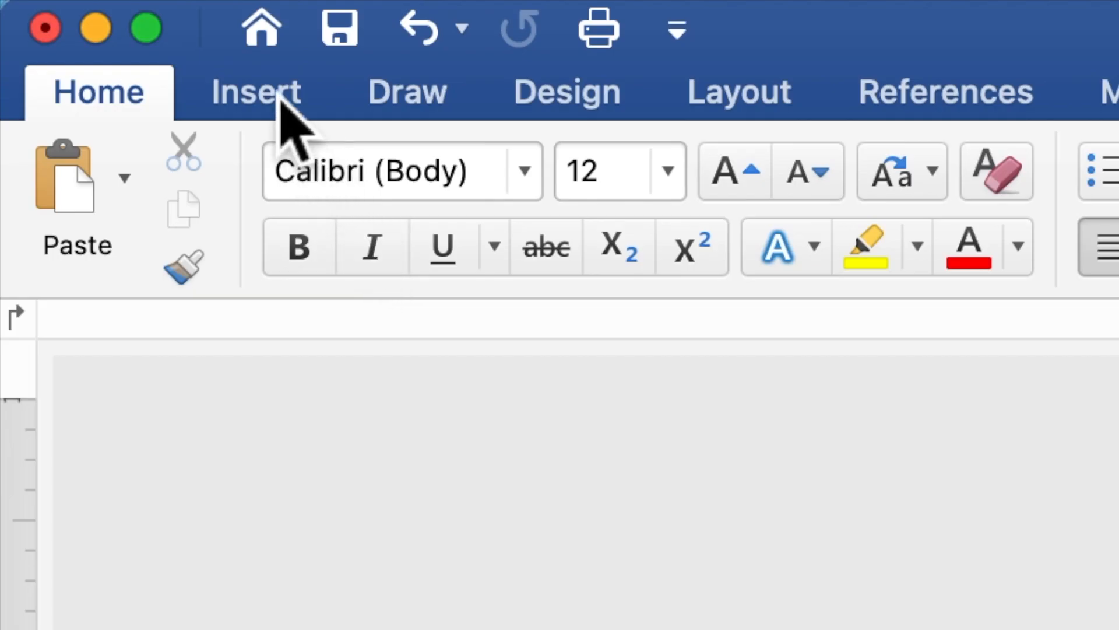
Step: Draw a 4.92" x 5.2" rectangle across the middle of the background frame
left_click(279, 99)
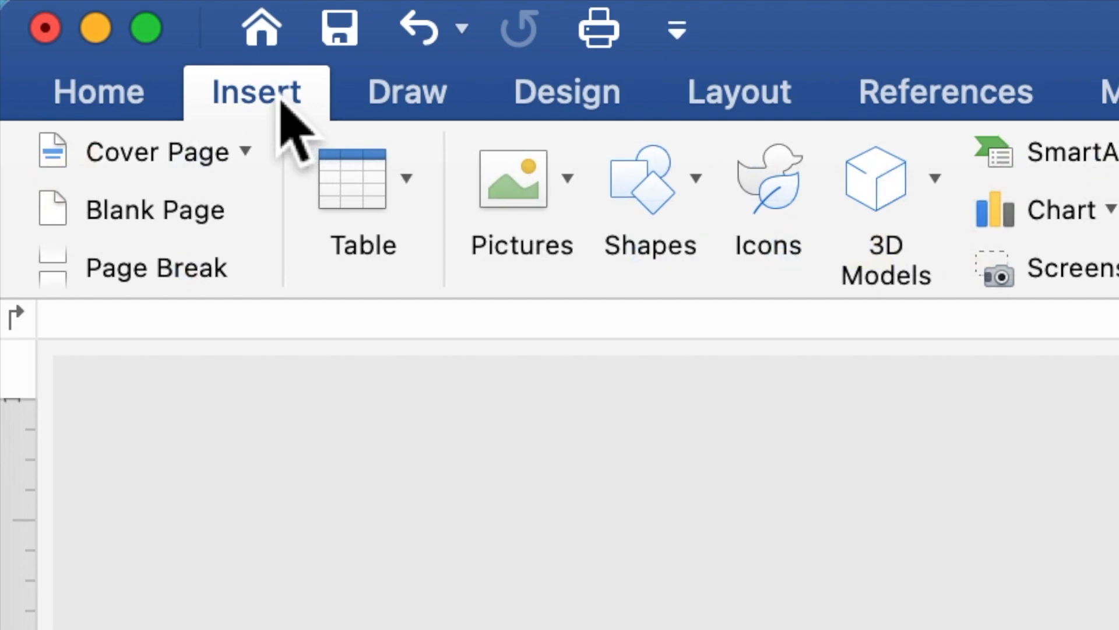
left_click(648, 204)
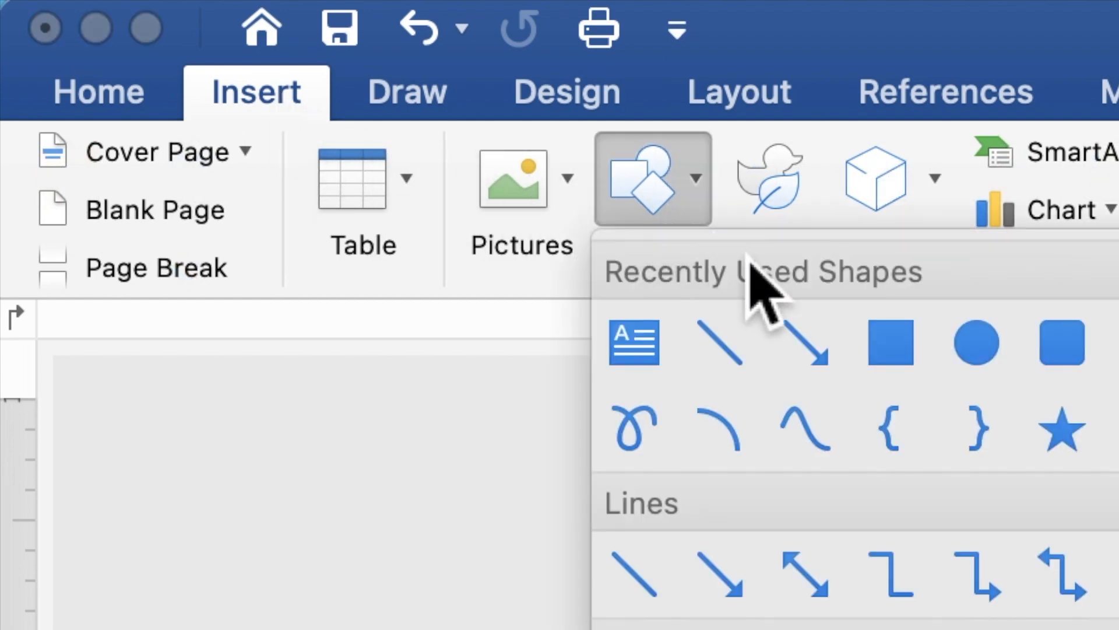
left_click(901, 359)
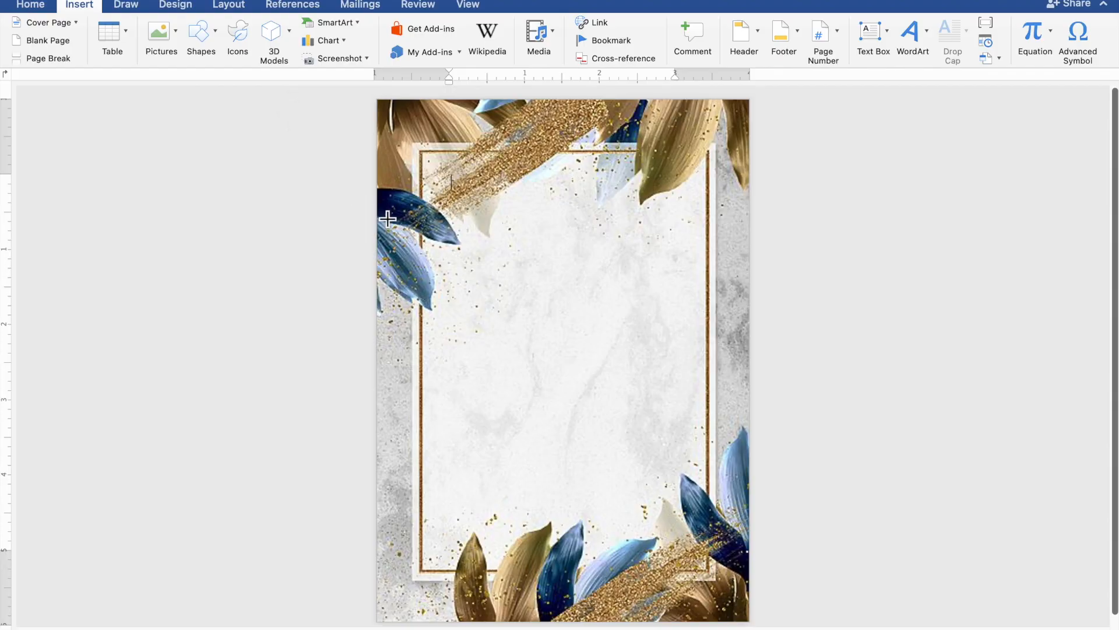
left_click_drag(379, 201, 757, 599)
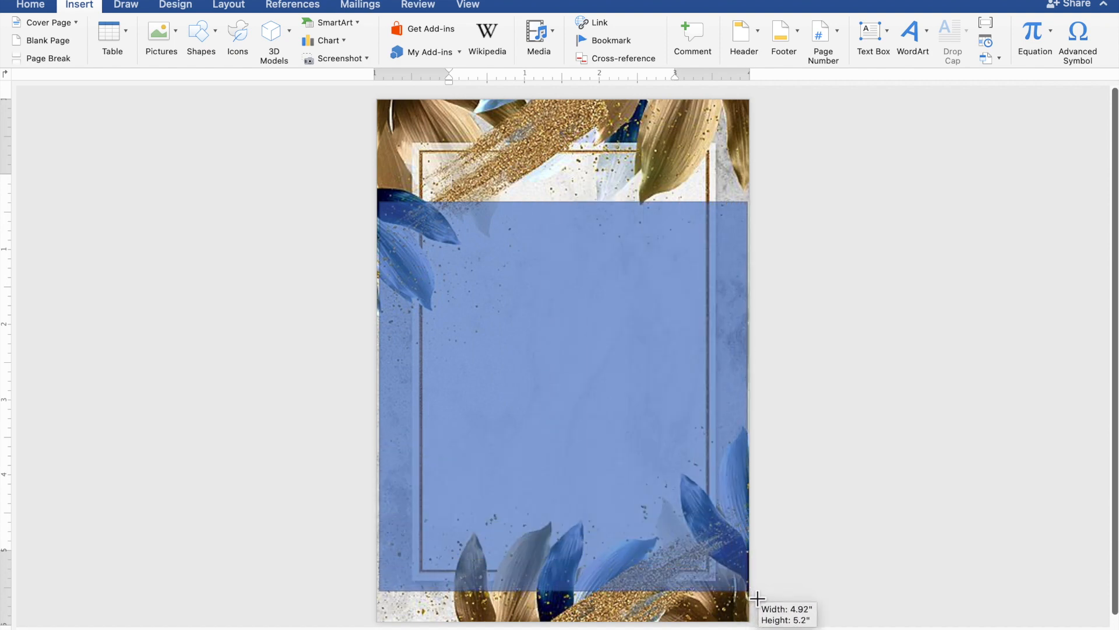
left_click_drag(757, 599, 757, 599)
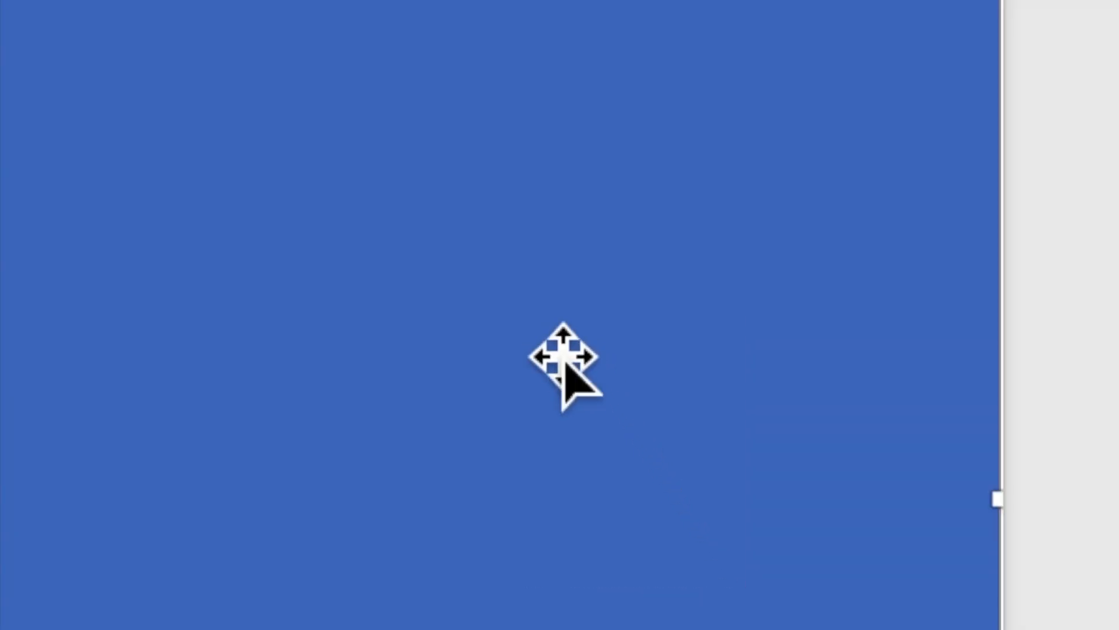
Step: Add text to the rectangle: 'TOGETHER WITH THEIR FAMILIES', then start new lines below it
right_click(563, 362)
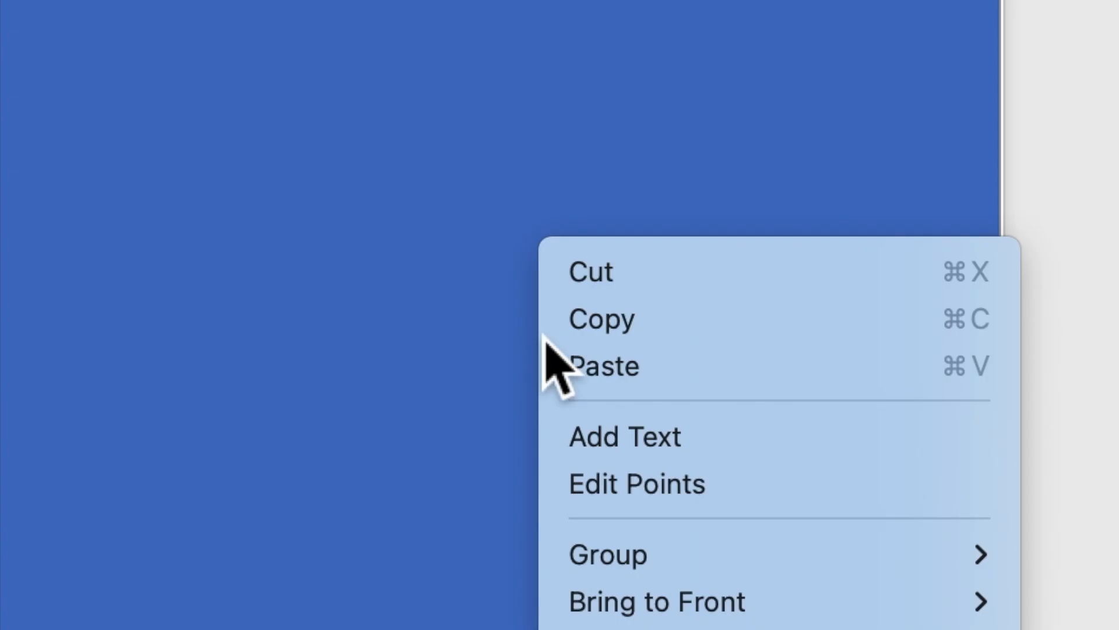
left_click(603, 443)
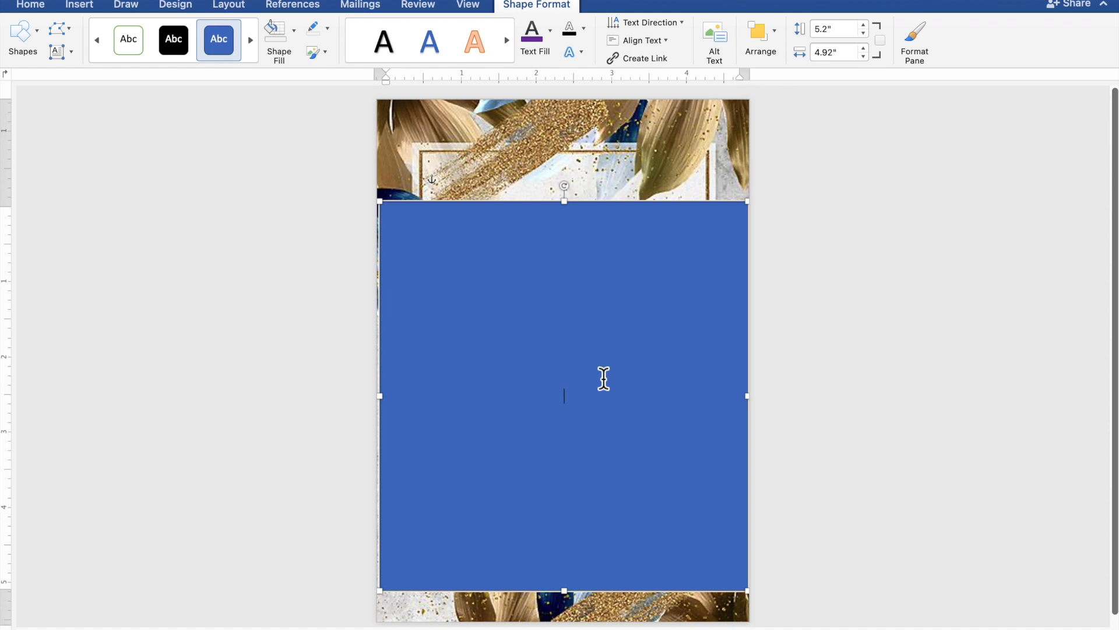
scroll(604, 379, "up", 4)
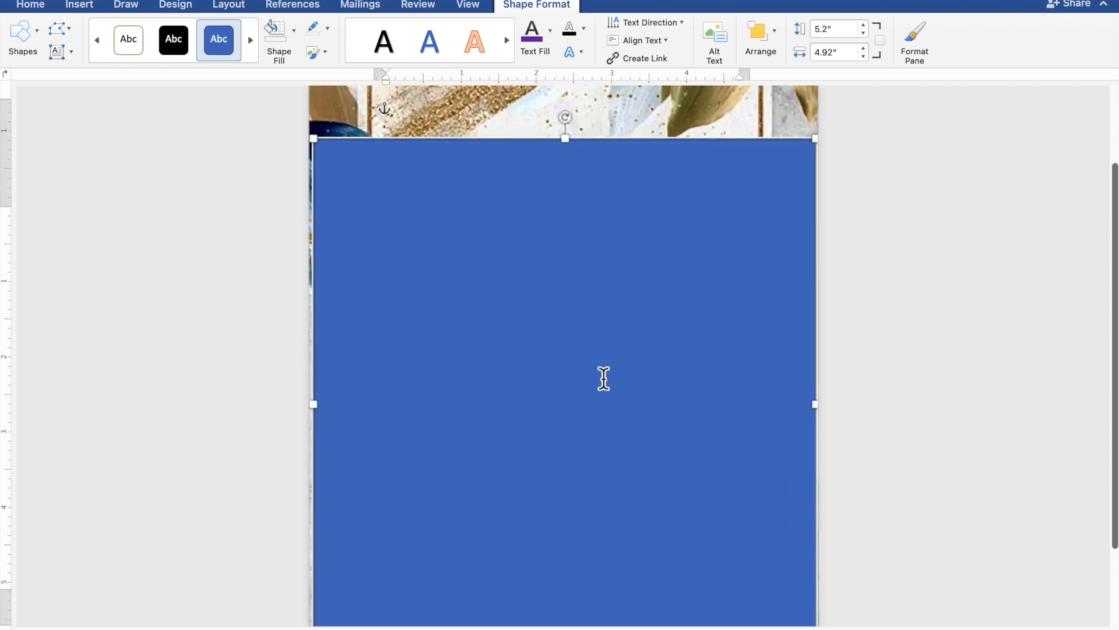
scroll(604, 379, "up", 2)
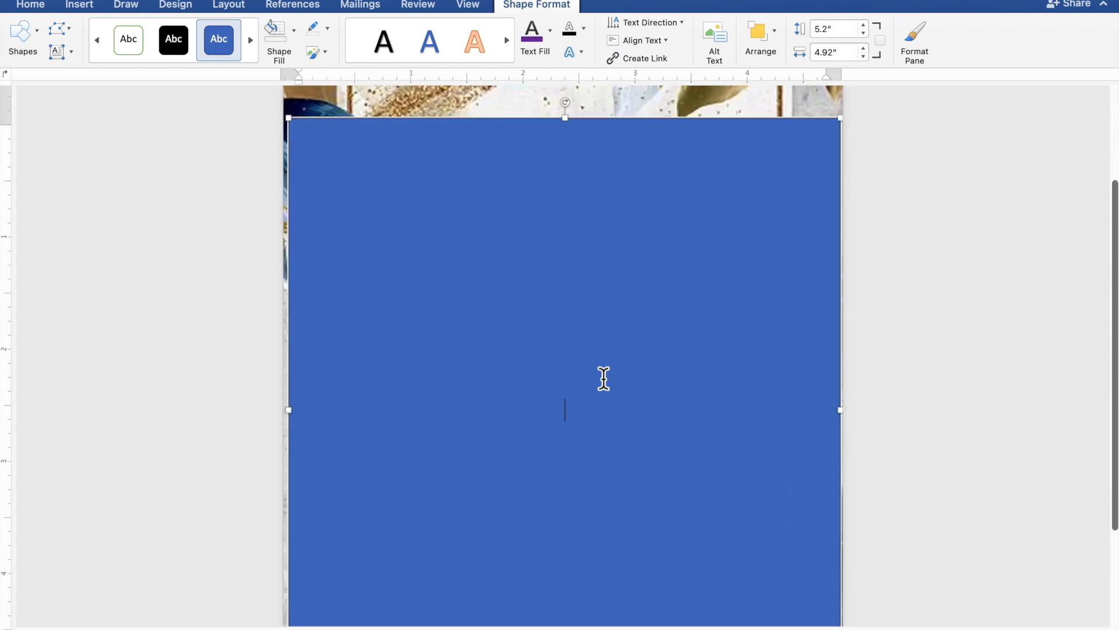
scroll(604, 379, "down", 1)
scroll(604, 379, "down", 3)
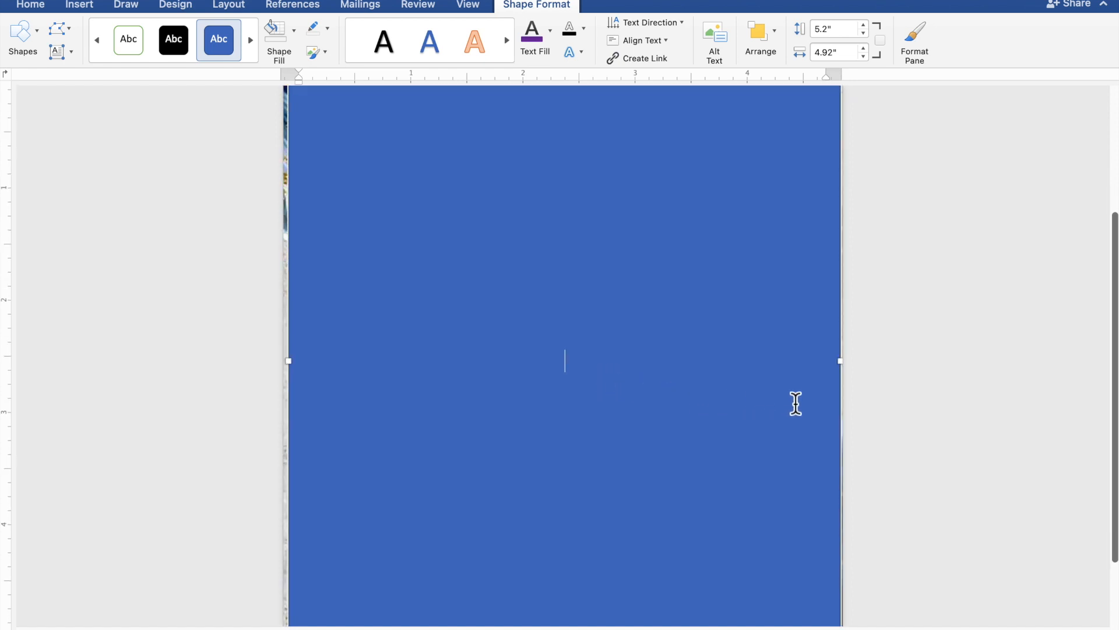
type("TOGETH")
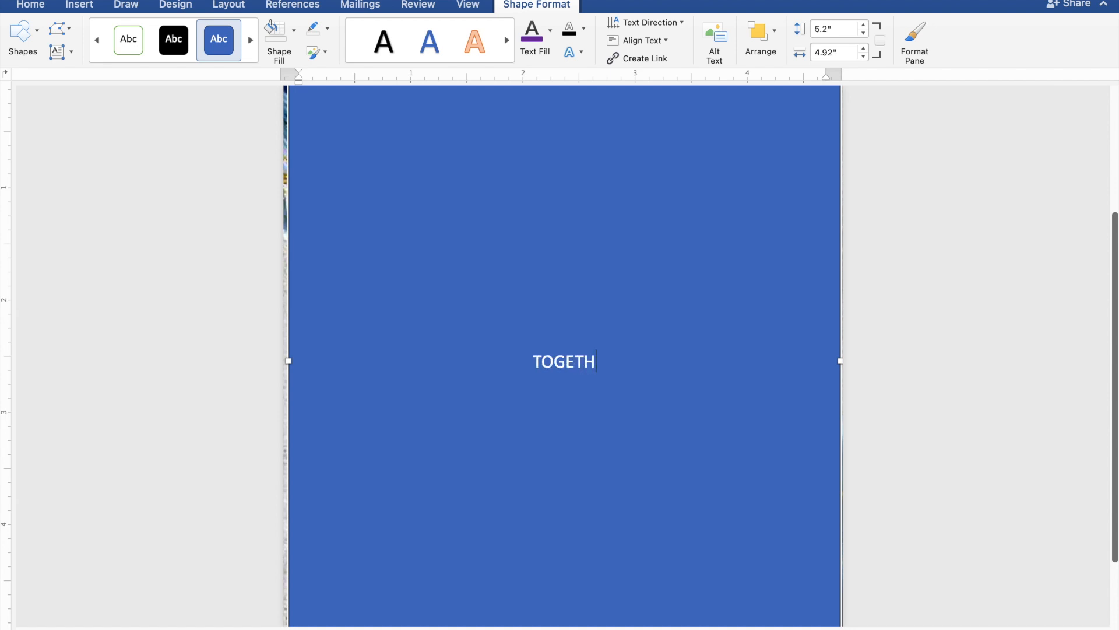
type("ER ")
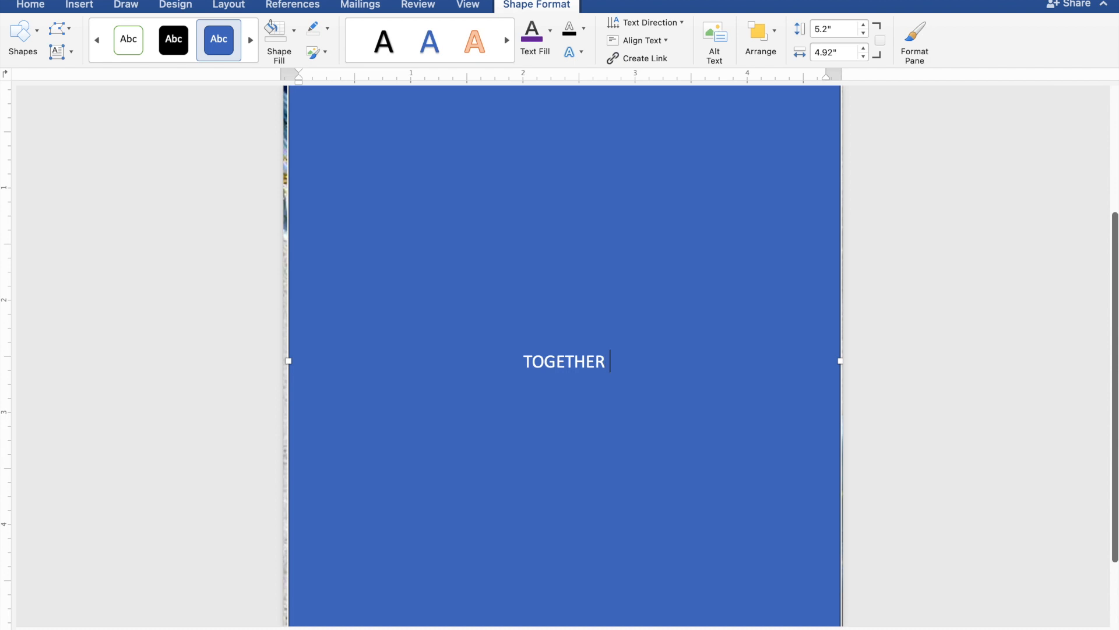
type("WIT")
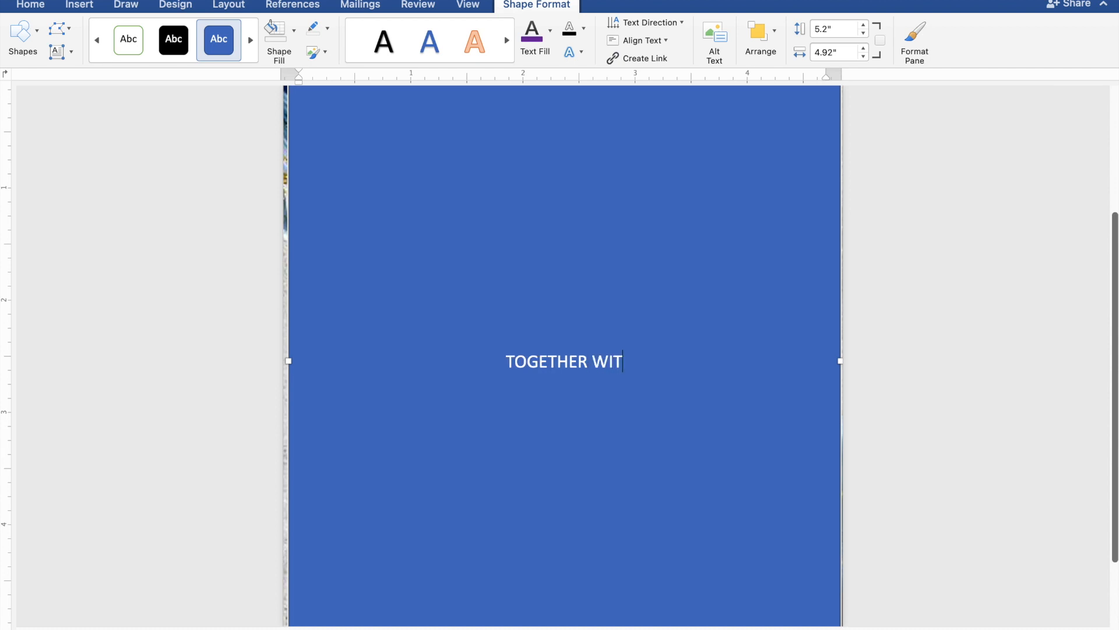
type("H T")
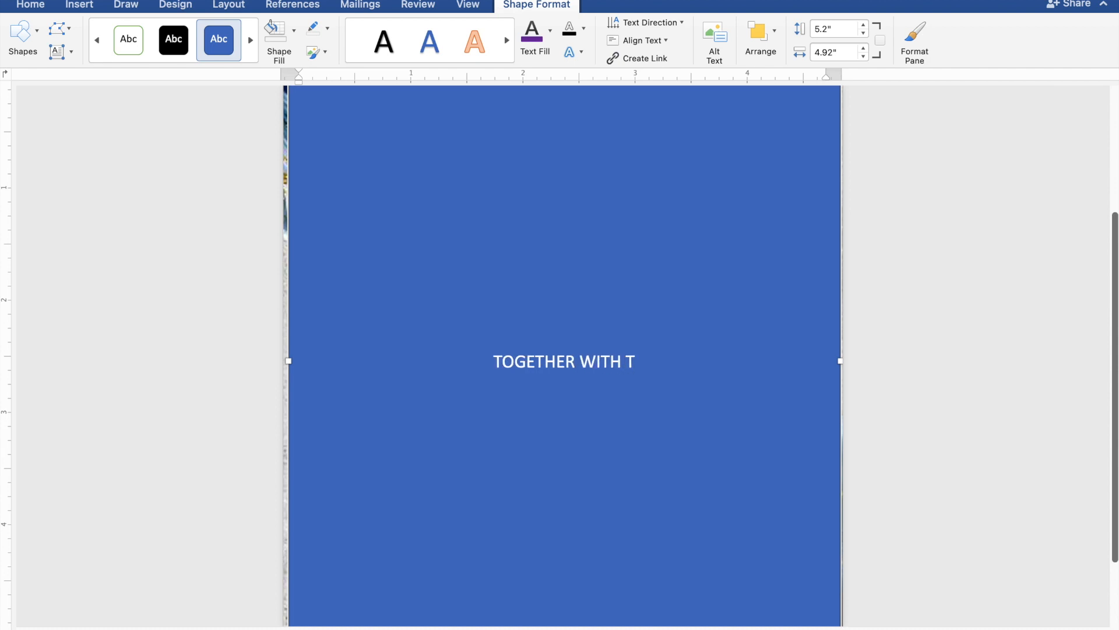
type("HE")
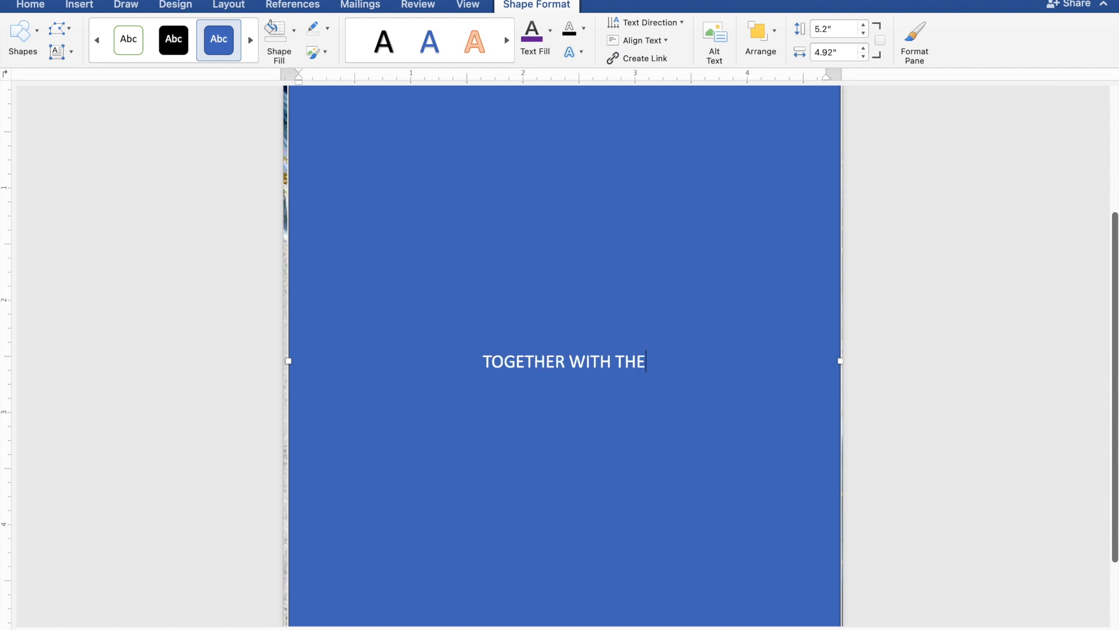
type("IR")
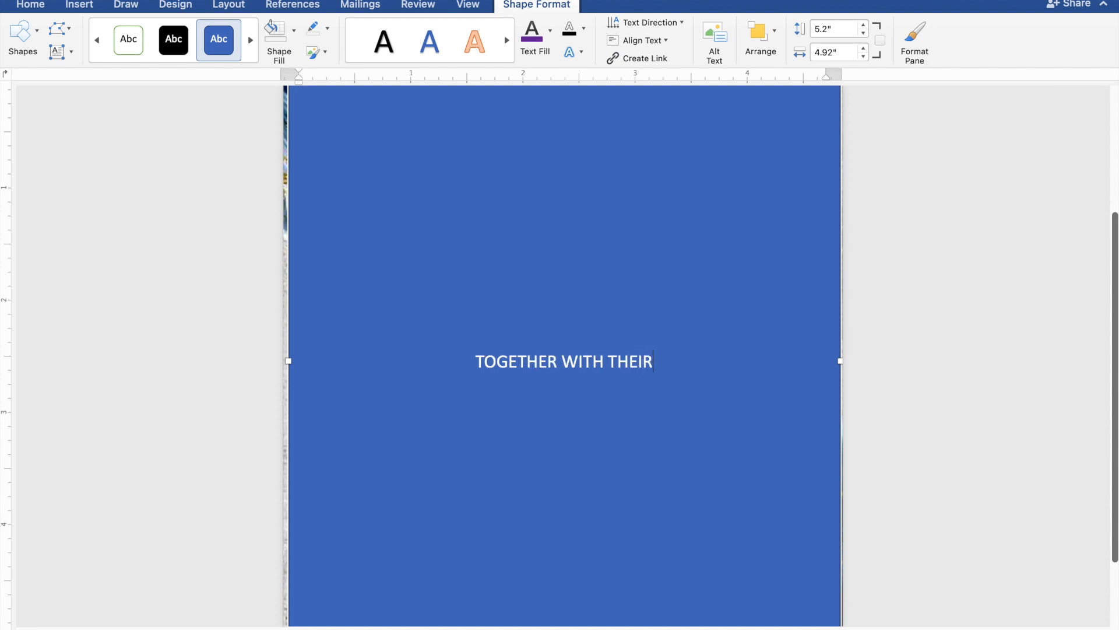
type(" FA")
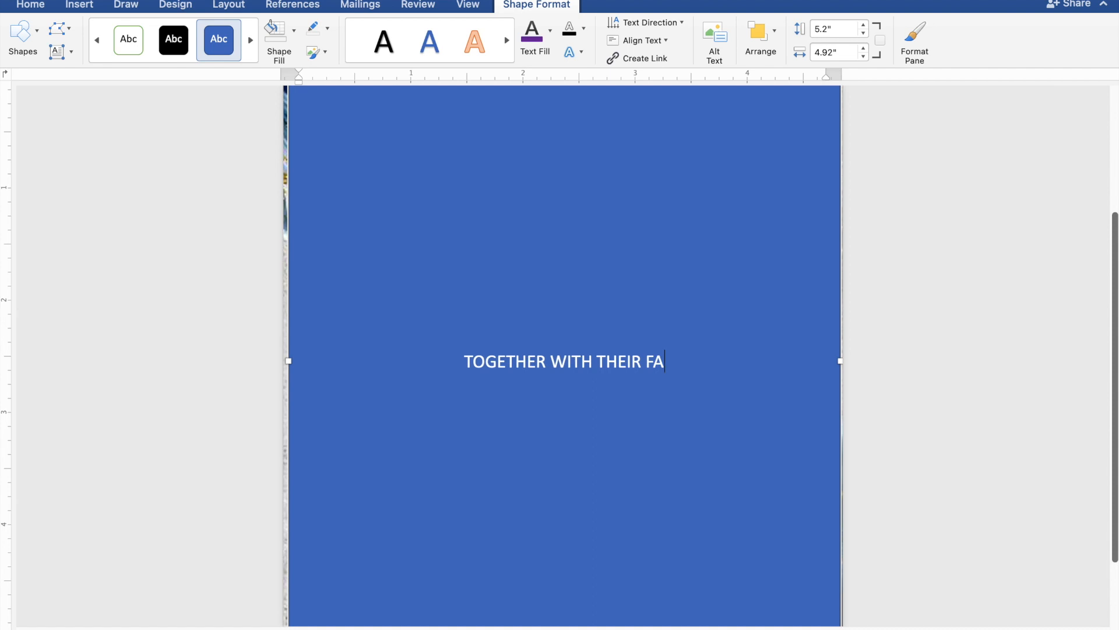
type("MIL")
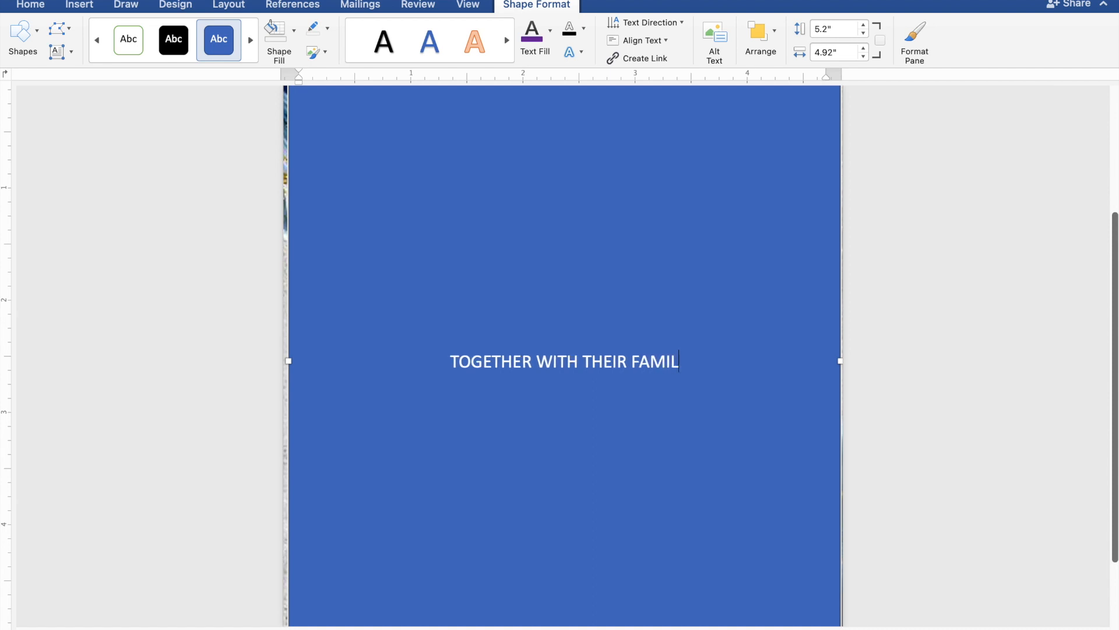
type("IES")
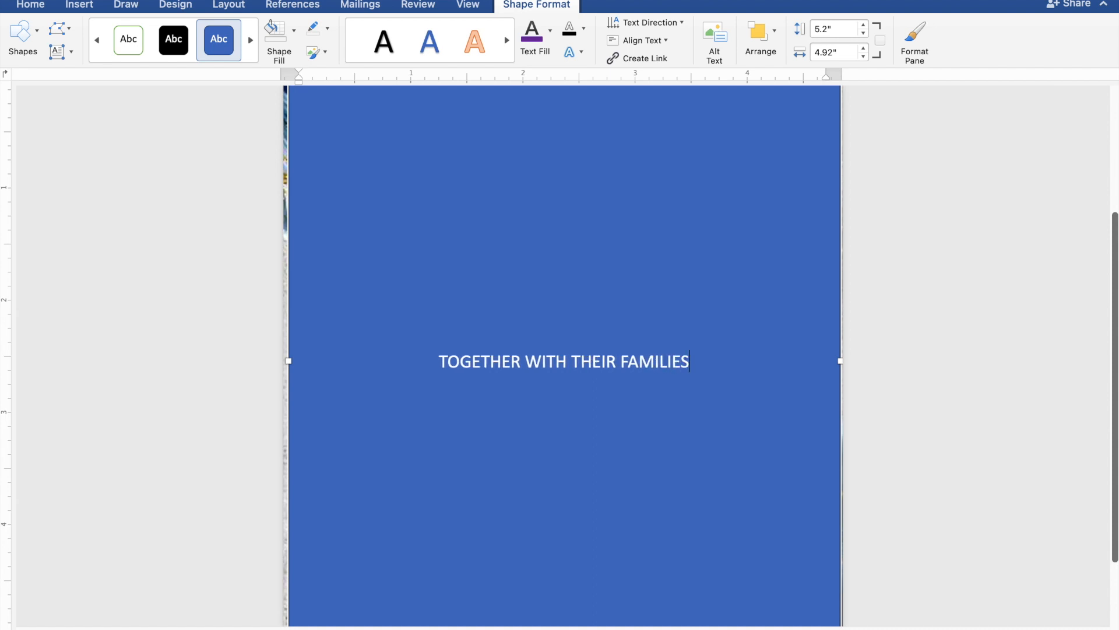
key("Return")
key("Return")
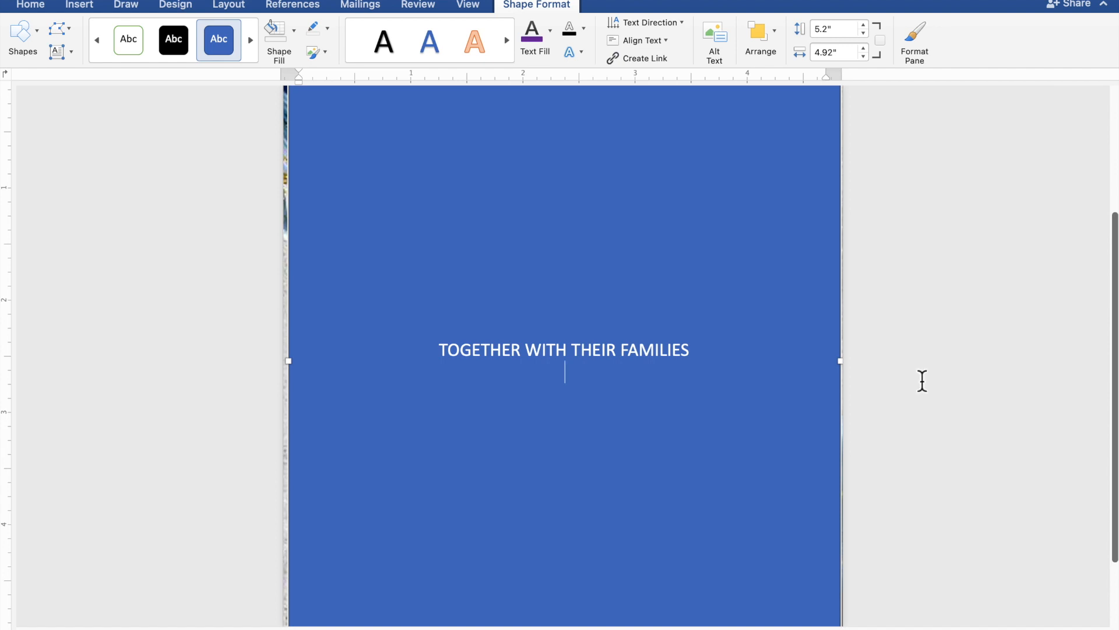
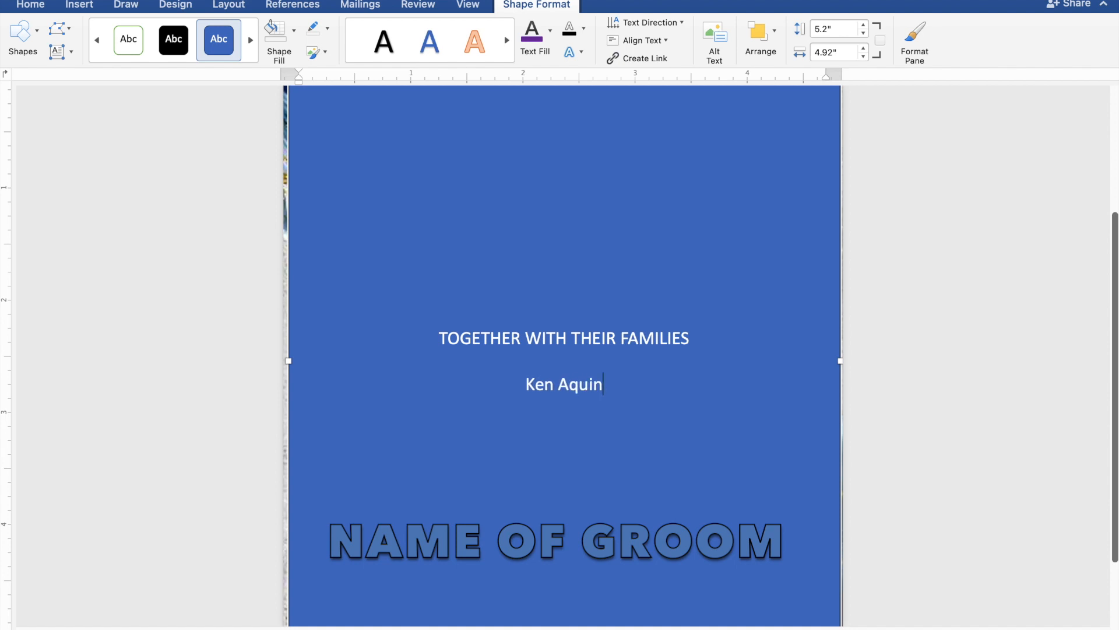
Step: Type the groom's name, 'AND' and the bride's name on separate lines, then a blank line
key("Return")
type("AND")
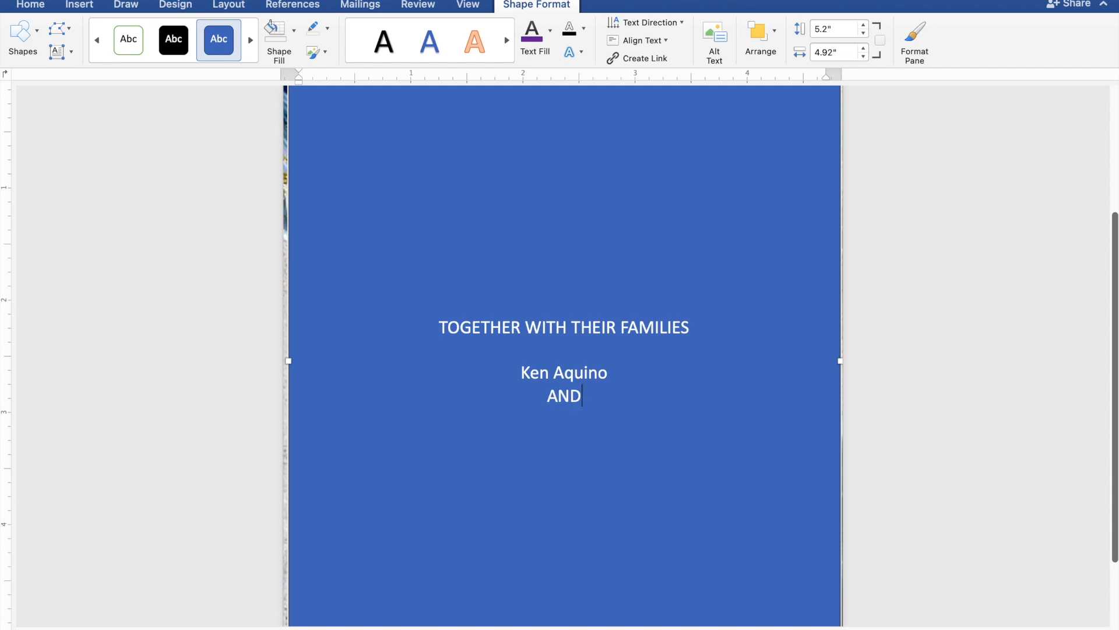
key("Return")
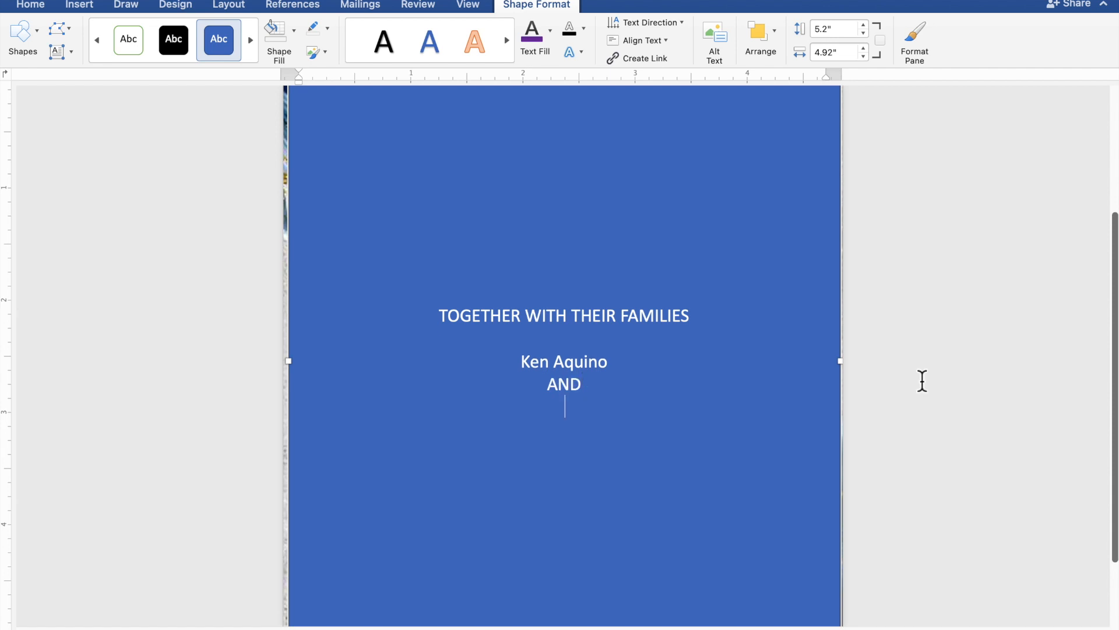
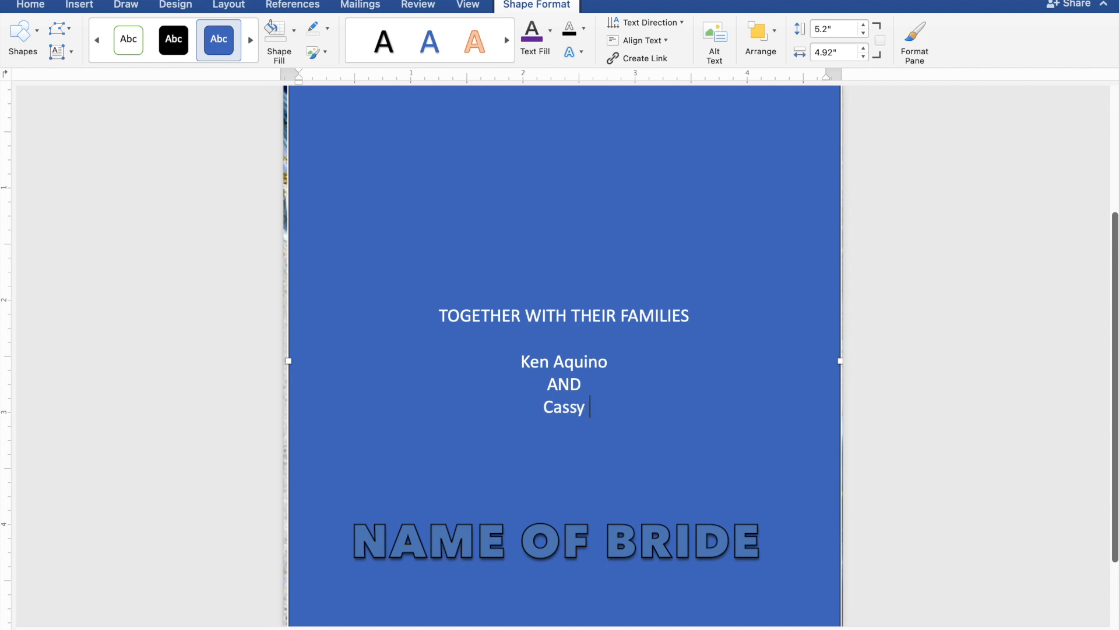
key("Return")
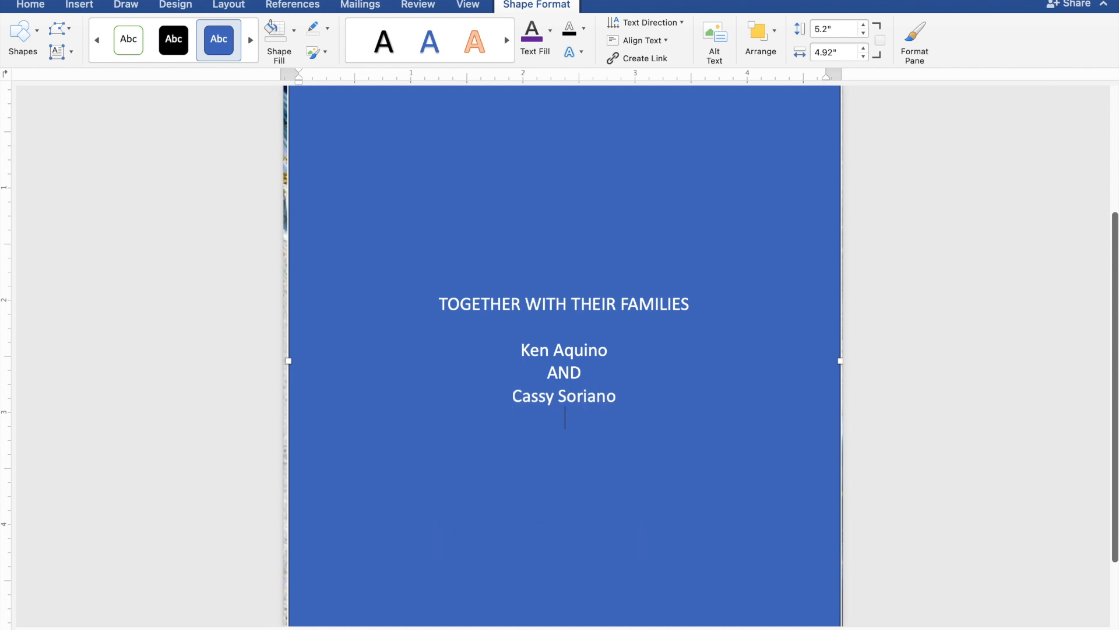
key("Return")
Step: Type 'REQUEST THE PLEASURE OF YOUR PRESENCE' and 'AS THEY JOYFULLY UNITE IN MARRIAGE' on two lines
type("REQ")
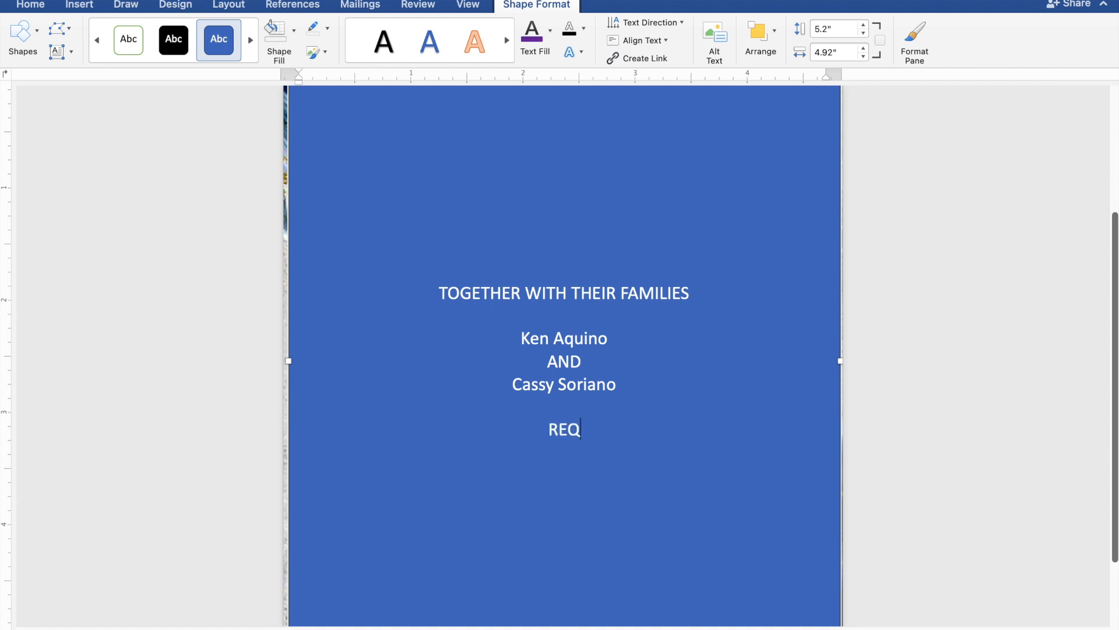
type("UEST")
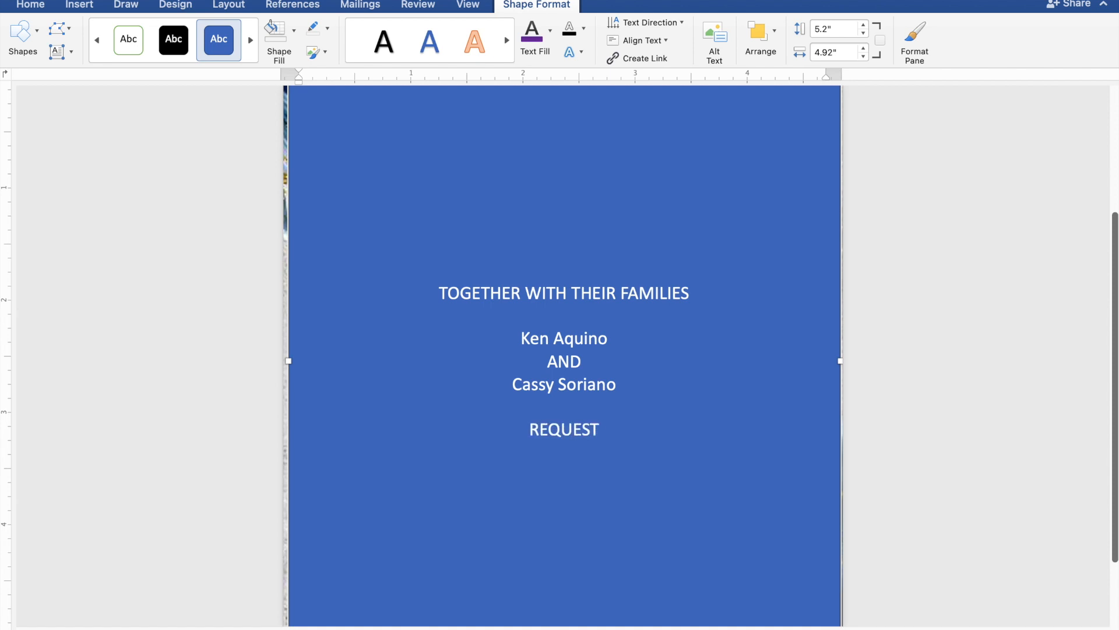
type(" THE PLEASU")
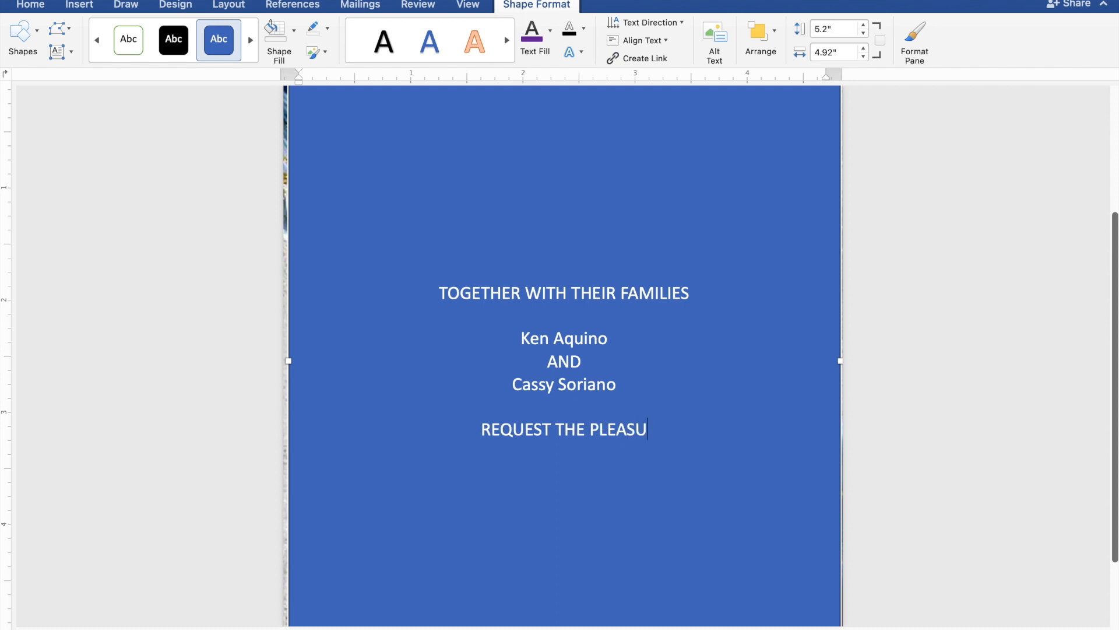
type("RE")
type(" O")
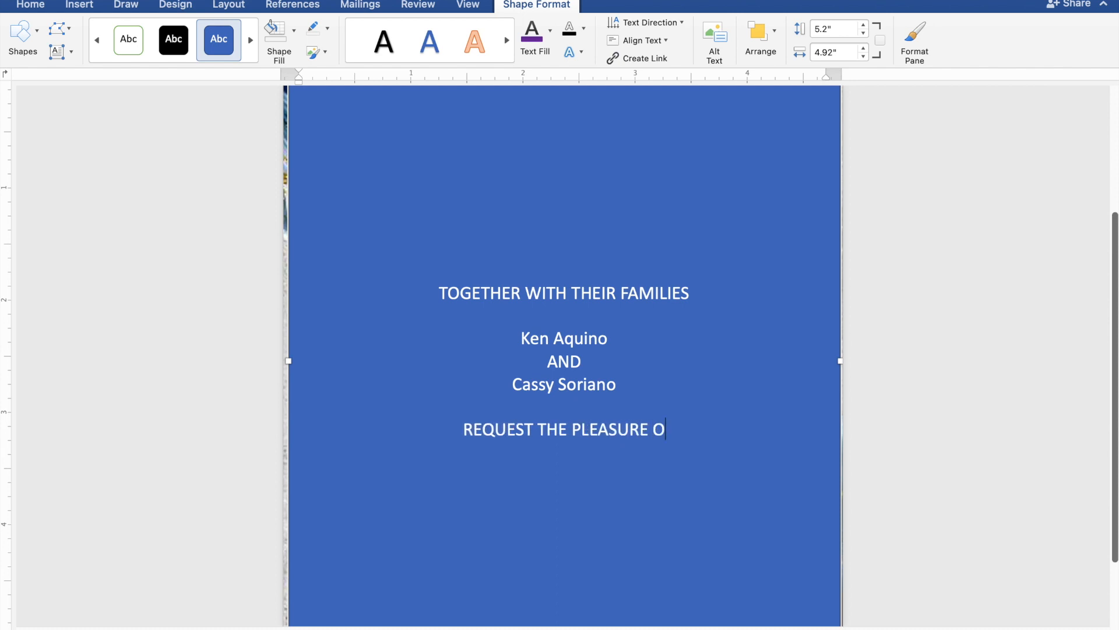
type("F Y")
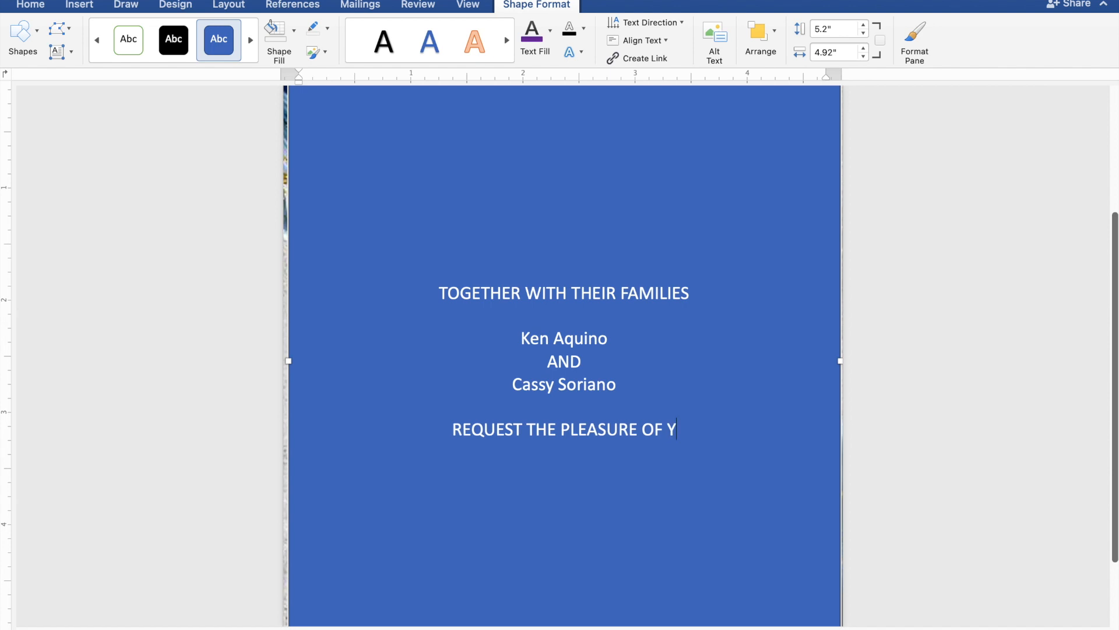
type("OUR")
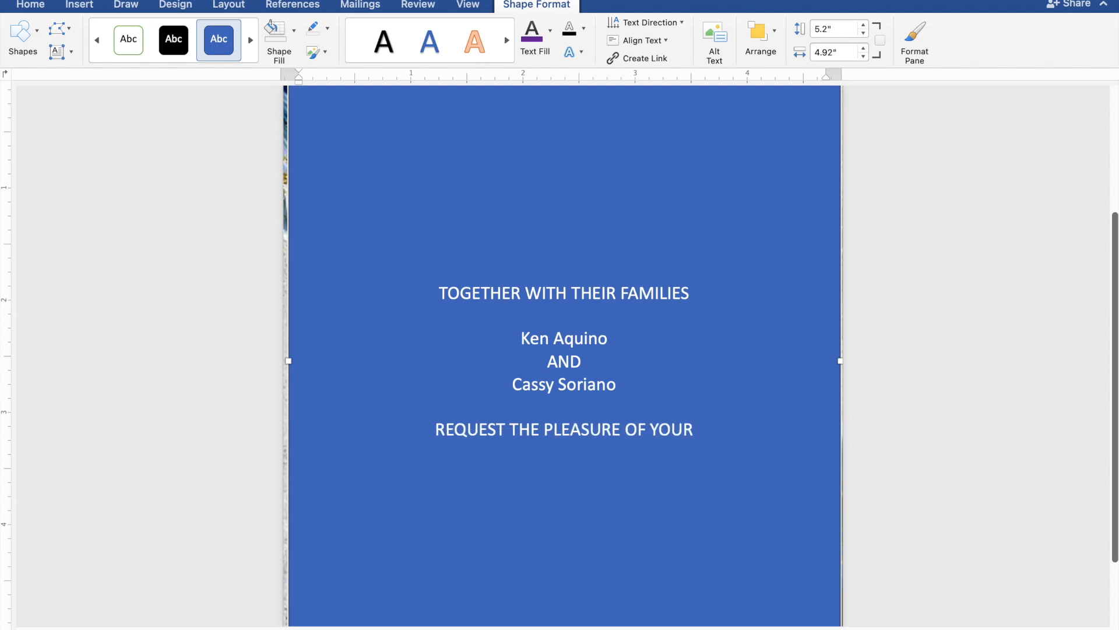
type(" PRESE")
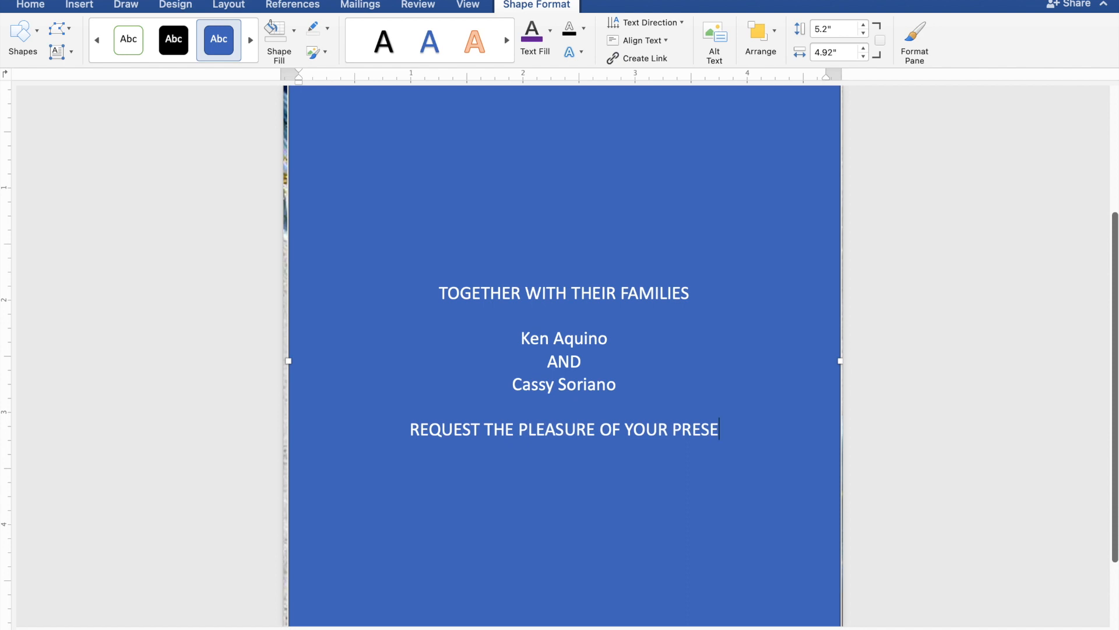
type("NCE")
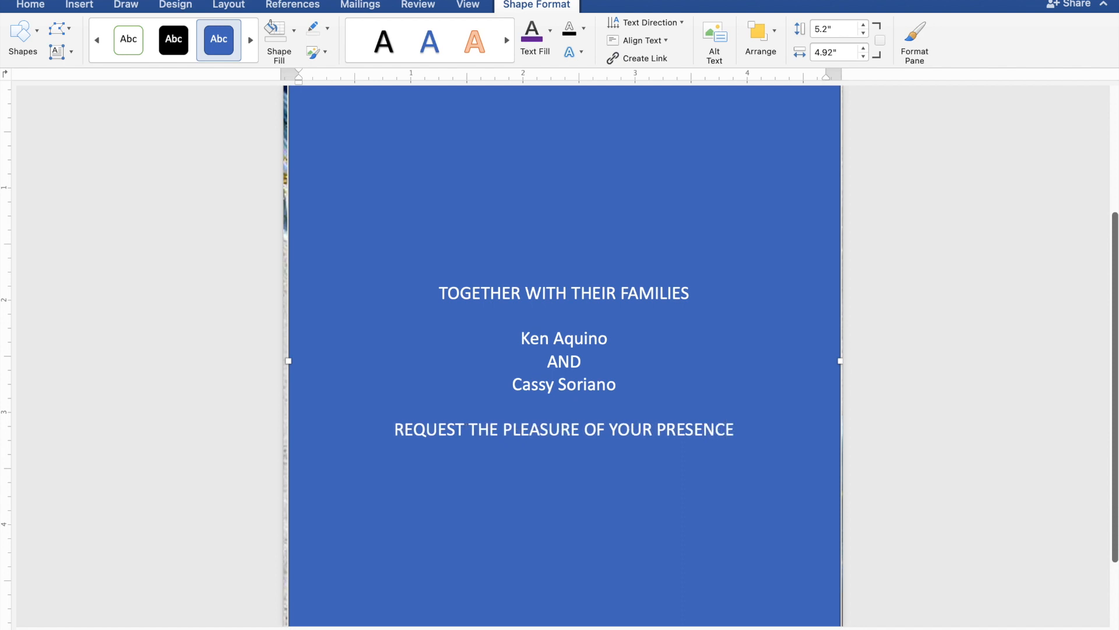
key("Return")
type("AS")
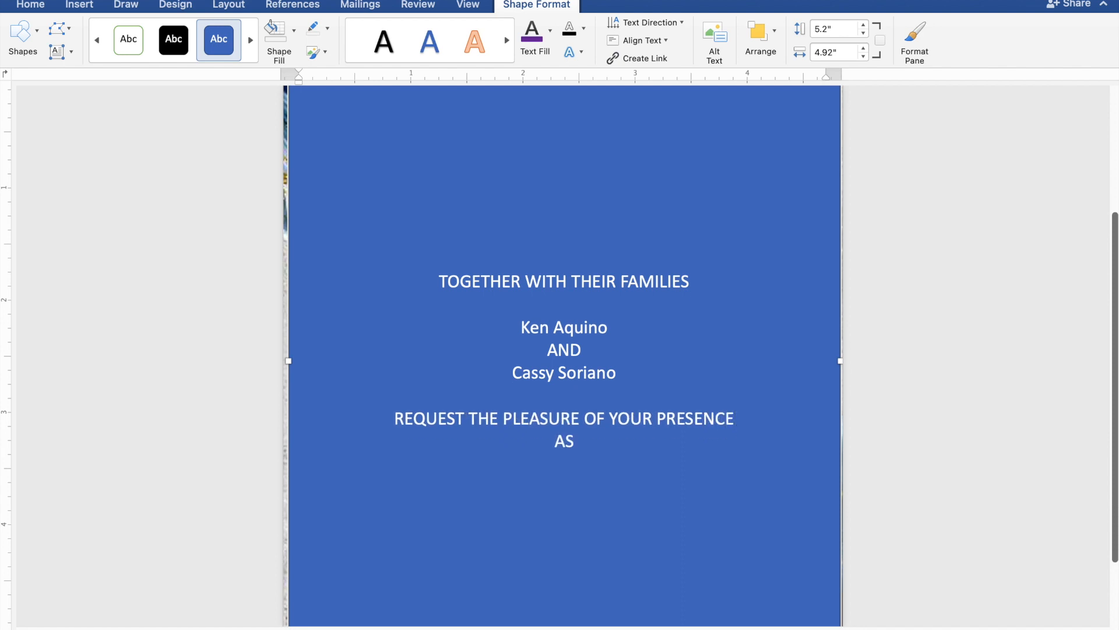
type(" THEY JO")
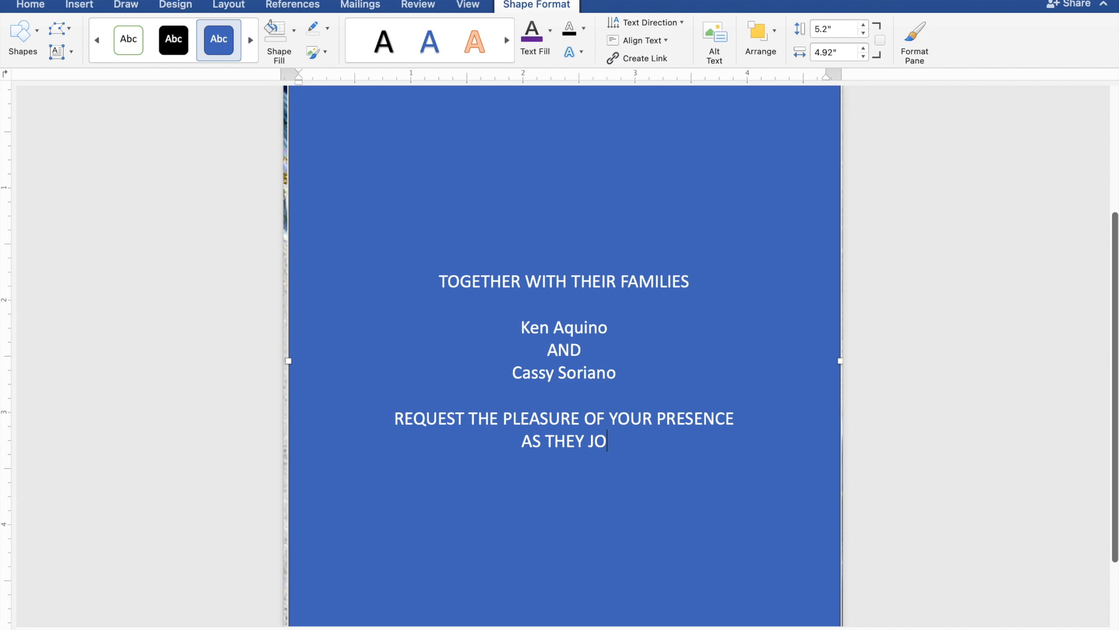
type("YFU")
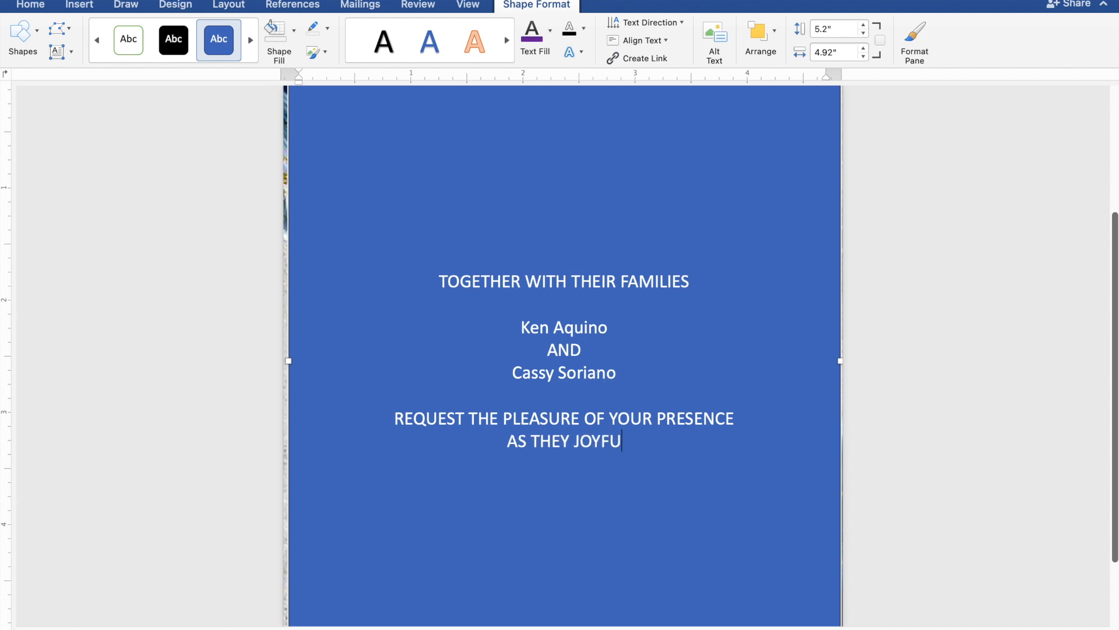
type("LL")
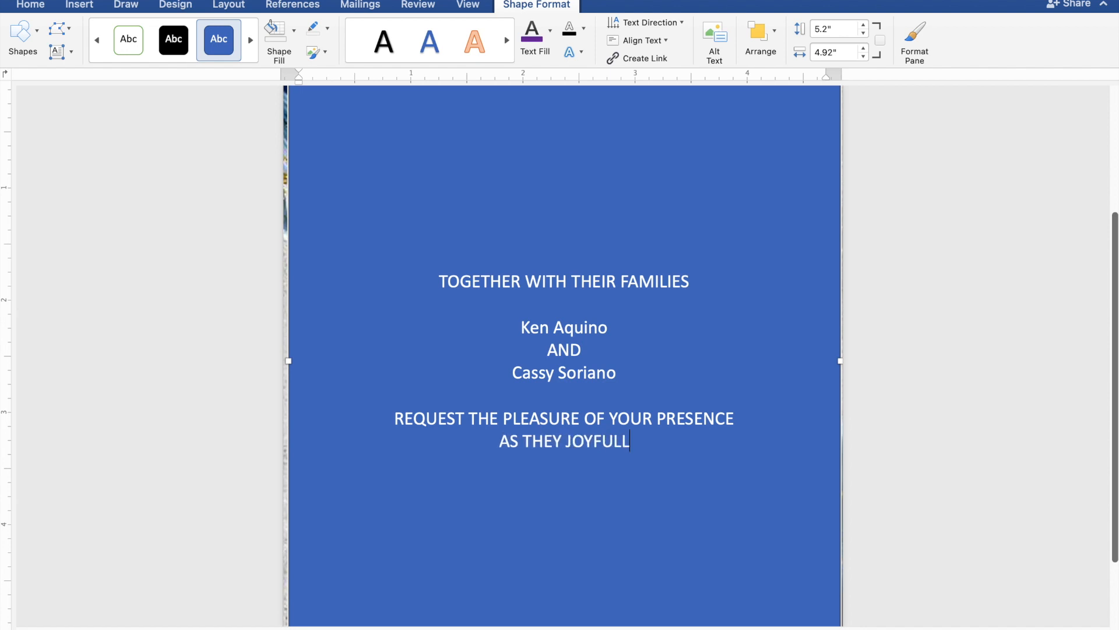
type("Y U")
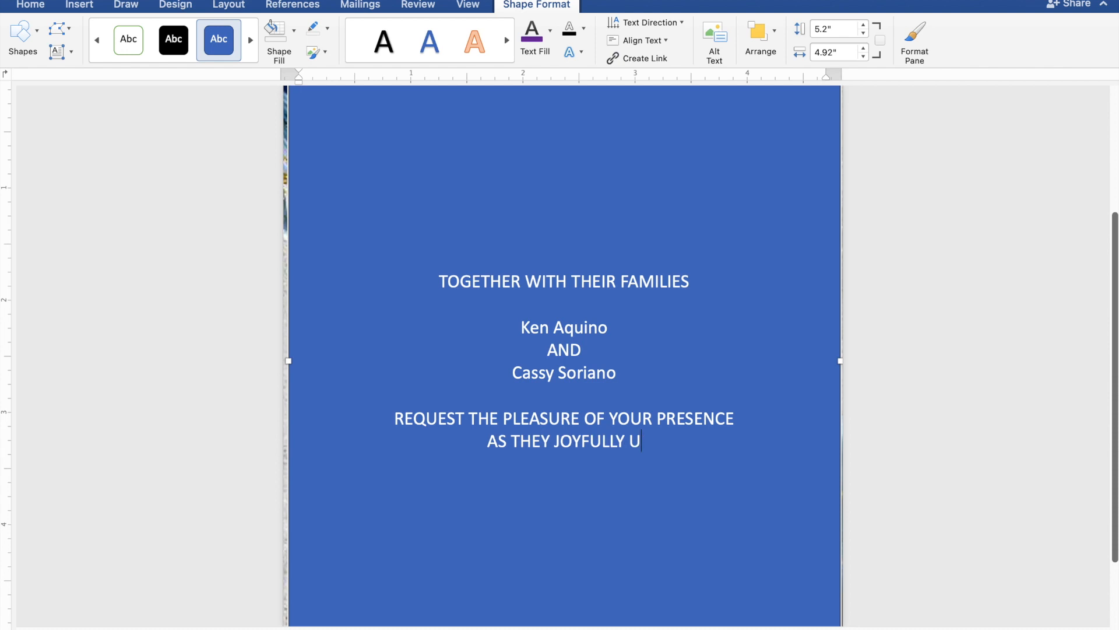
type("NIT")
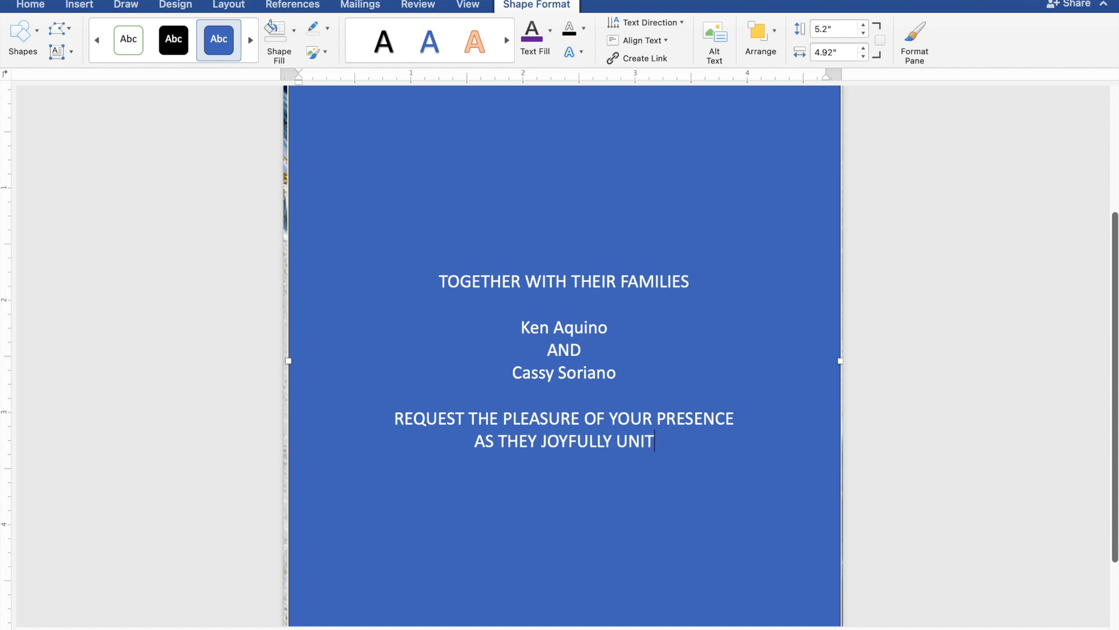
type("E I")
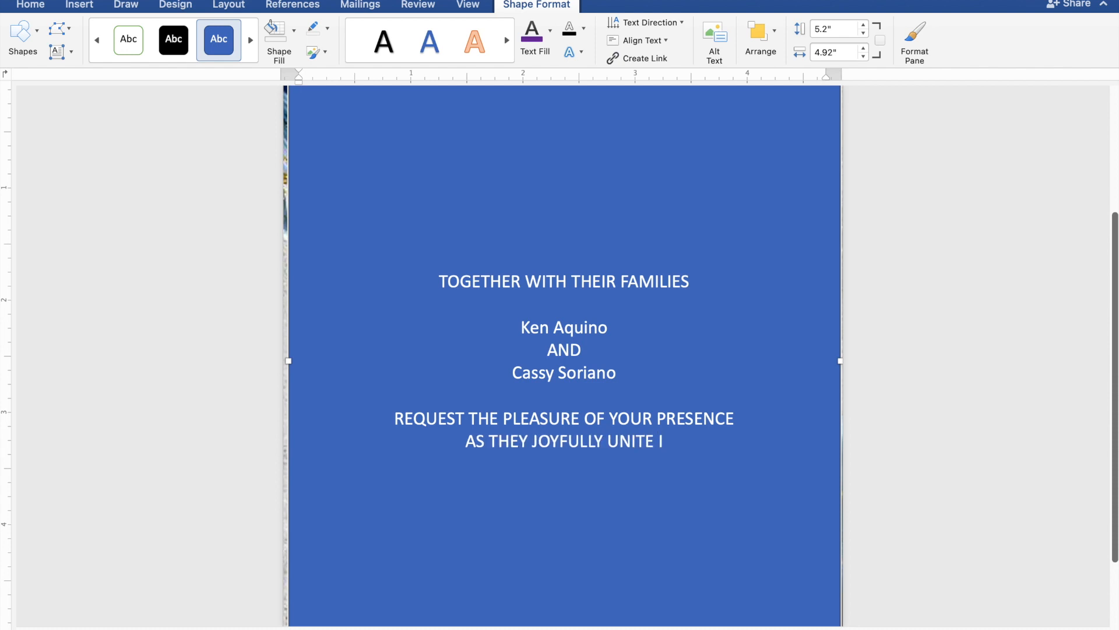
type("N MAR")
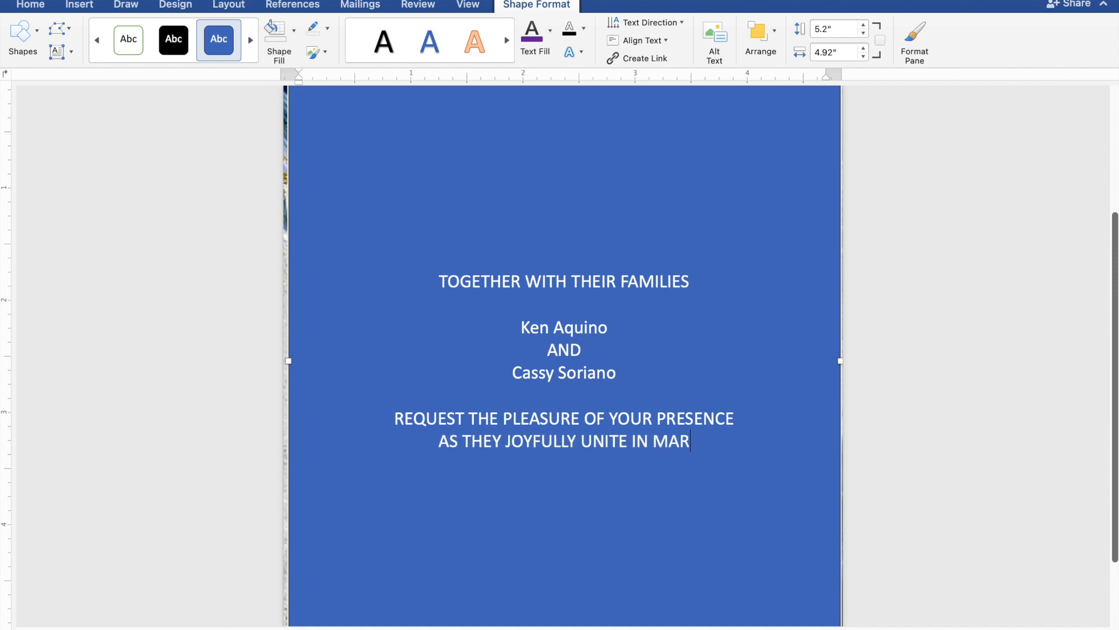
type("RIA")
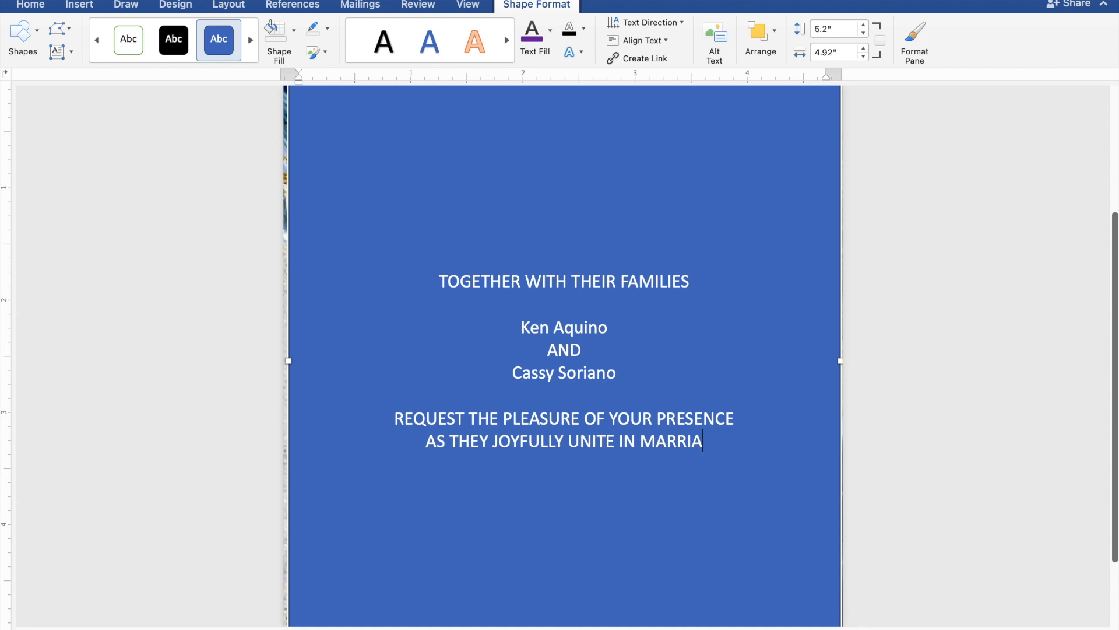
type("GE")
key("Return")
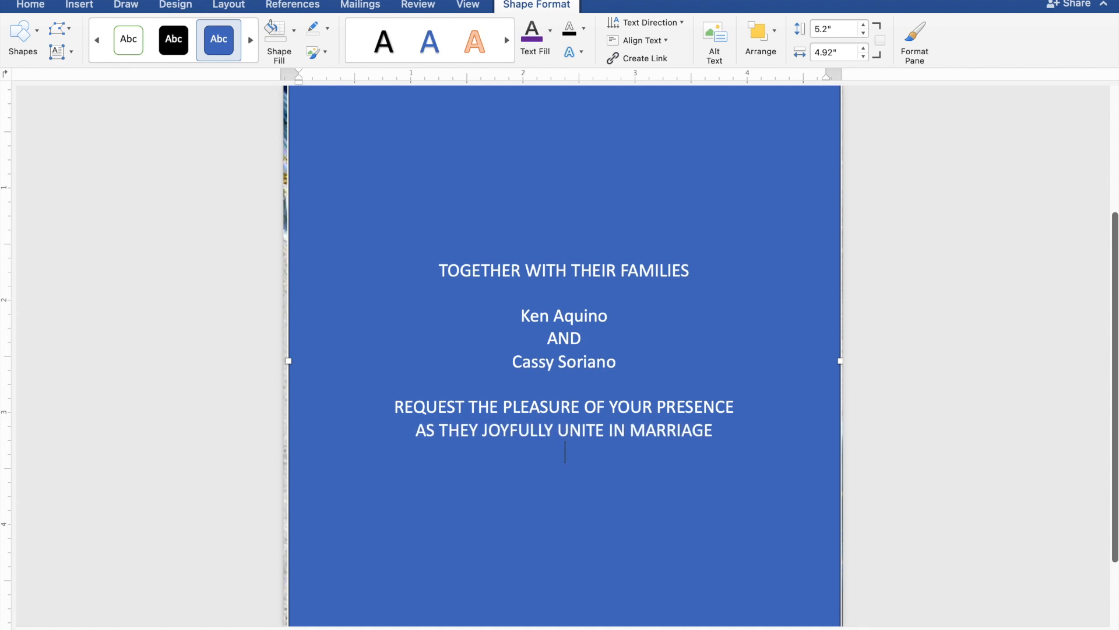
Step: After a blank line, add 'SUNDAY', 'JANUARY 28, 2024' and '10:00 IN THE MORNING' lines
key("Return")
type("S")
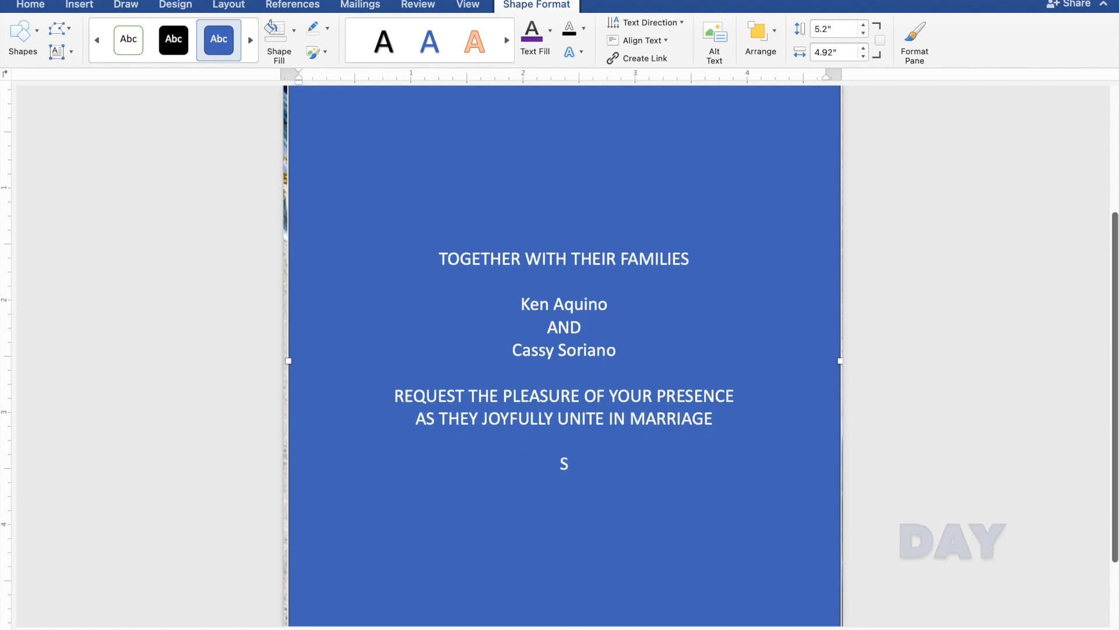
type("UNDAY")
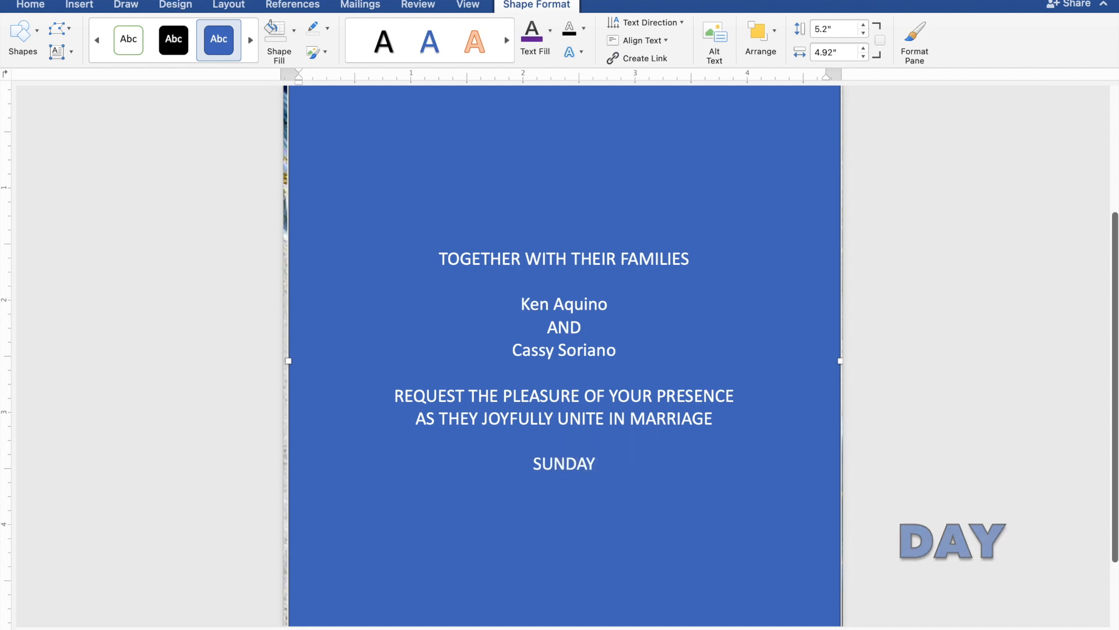
key("Return")
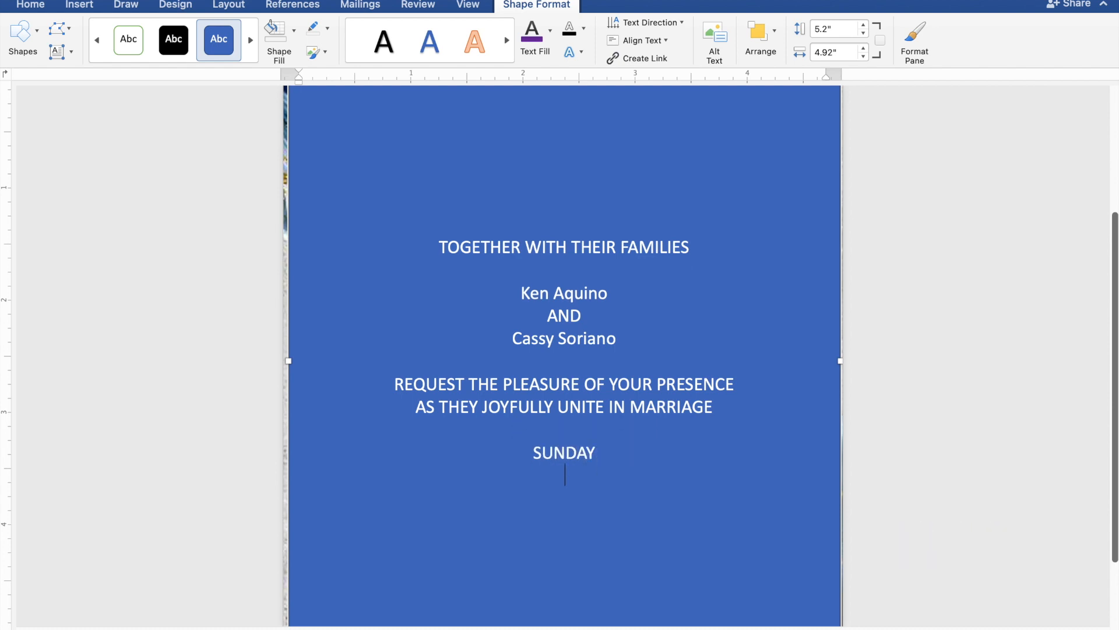
type("J")
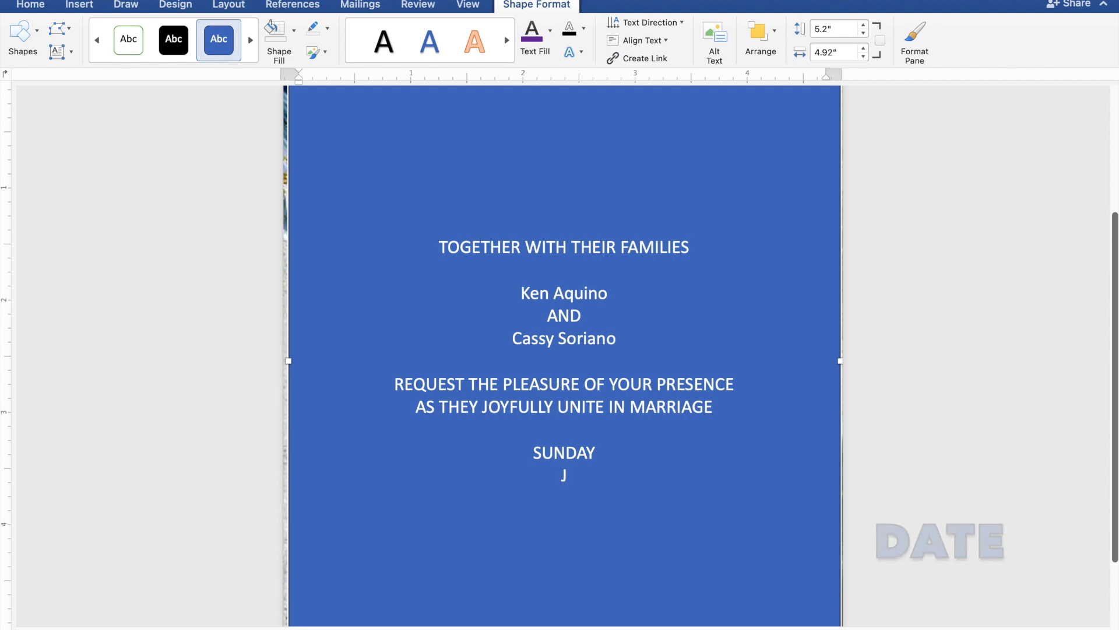
type("AN")
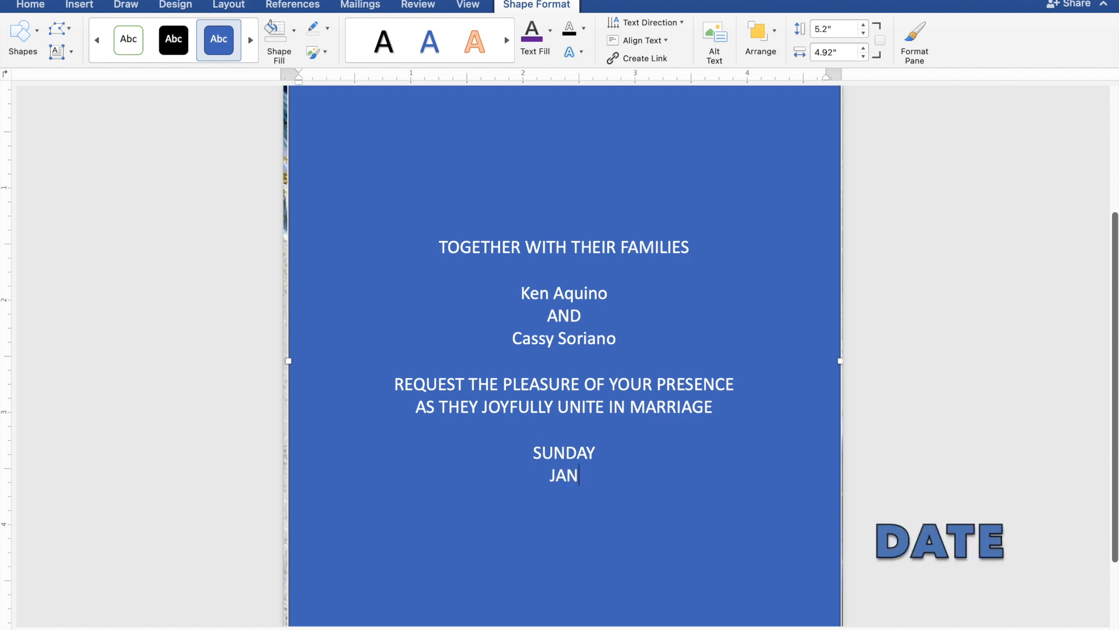
type("UARY 28,")
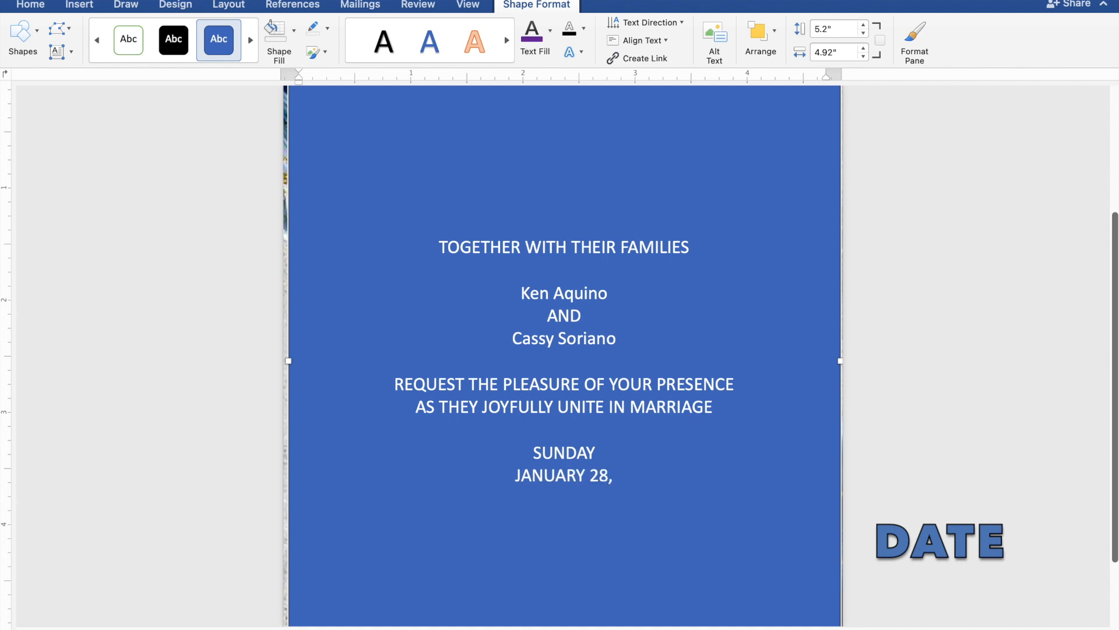
type(" 202")
type("4")
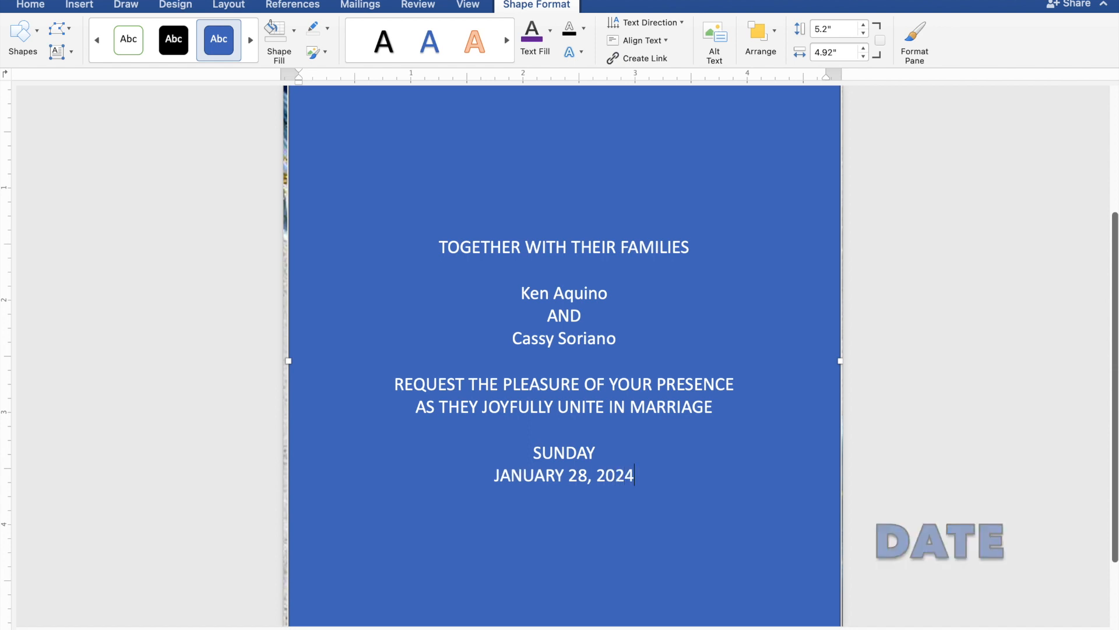
key("Return")
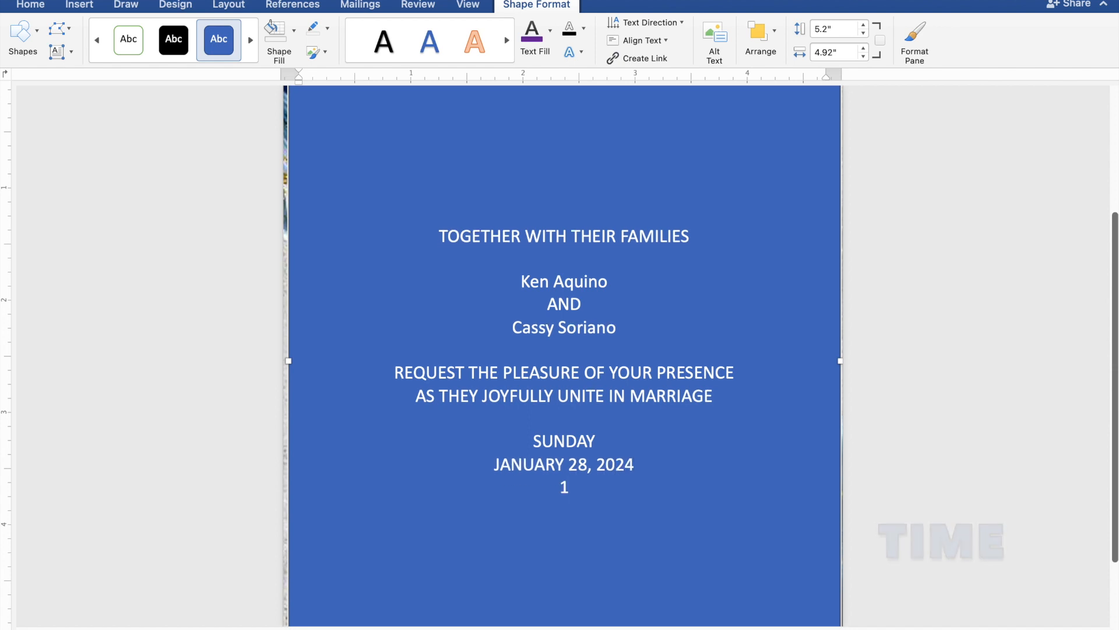
type("10:")
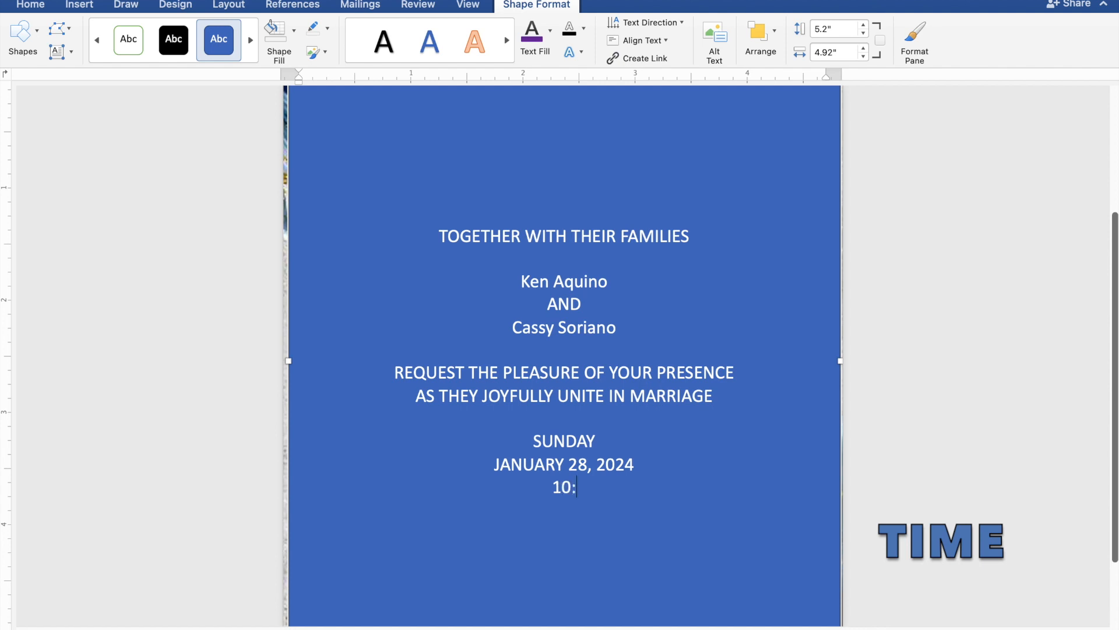
type("00 IN THE MOR")
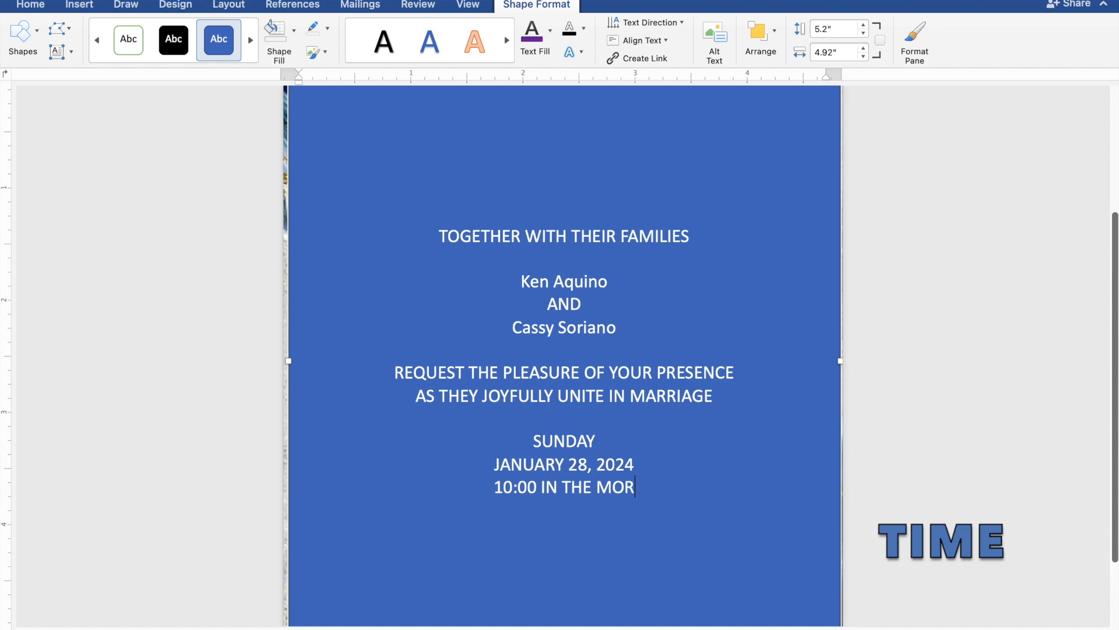
type("NIN")
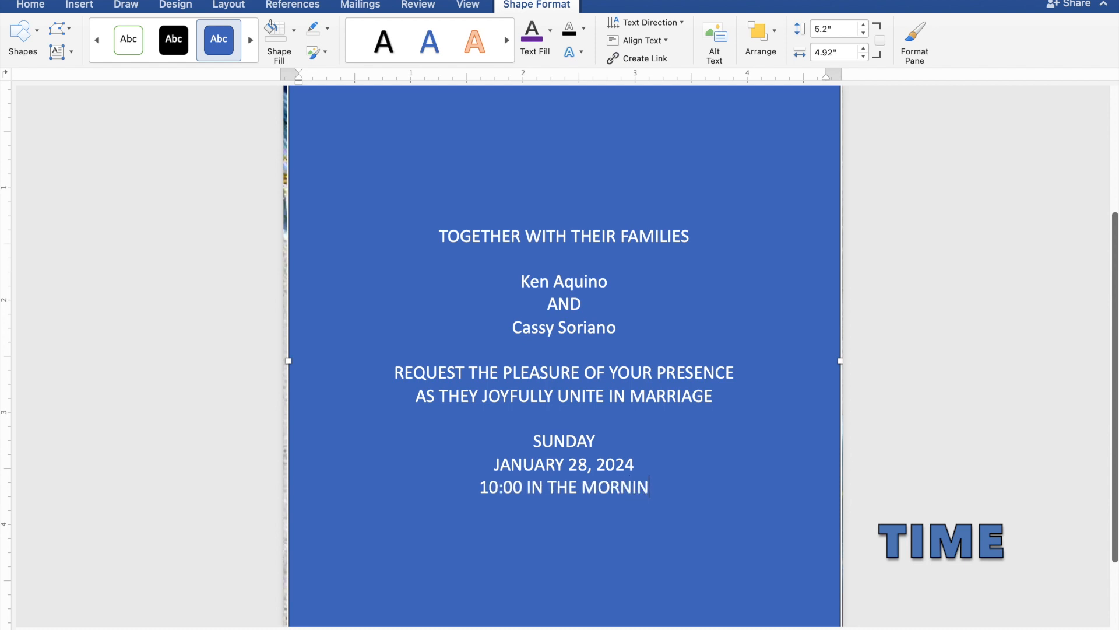
type("G")
Step: Add 'ST. THOMAS AQUINAS PARISH CHURCH', 'MANGALDAN, PANGASINAN', a blank line and 'Reception to follow'
key("Return")
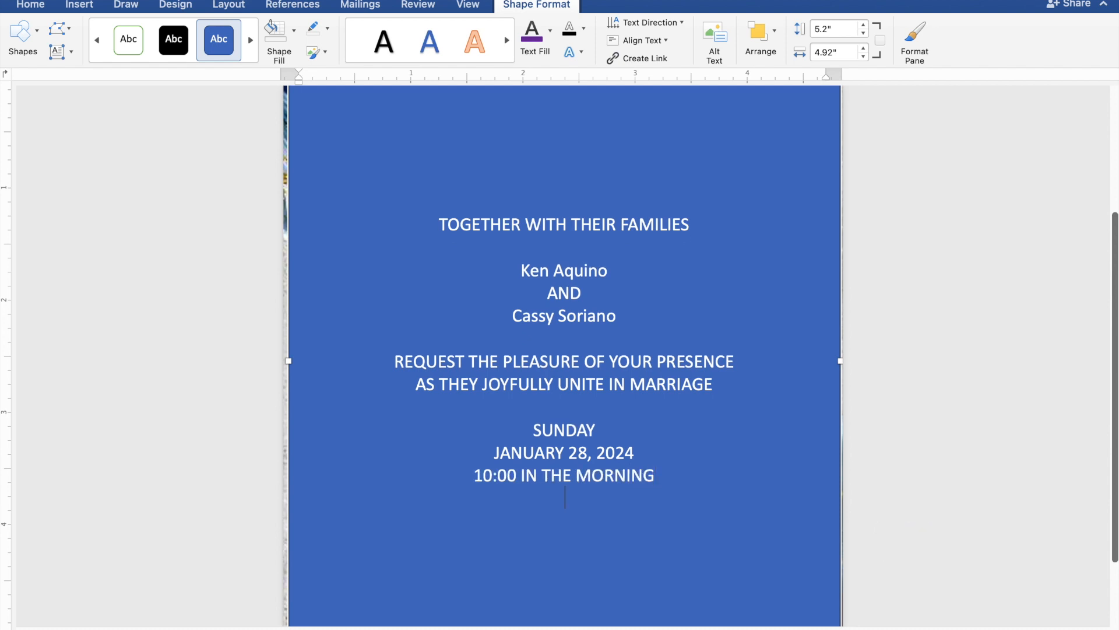
type("ST.")
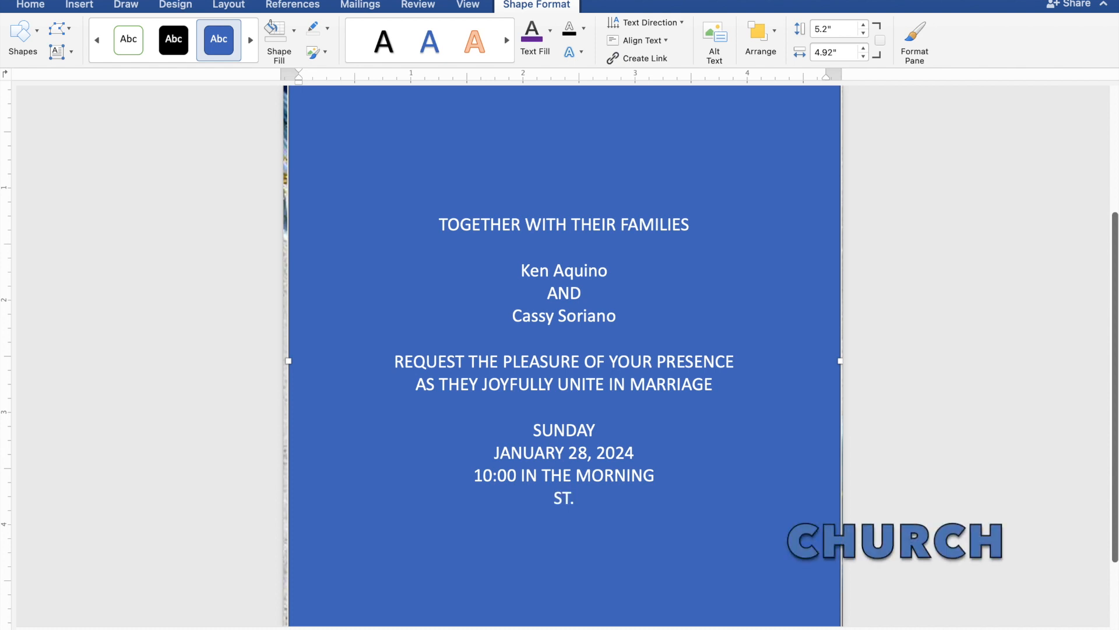
type(" THOMAS AQU")
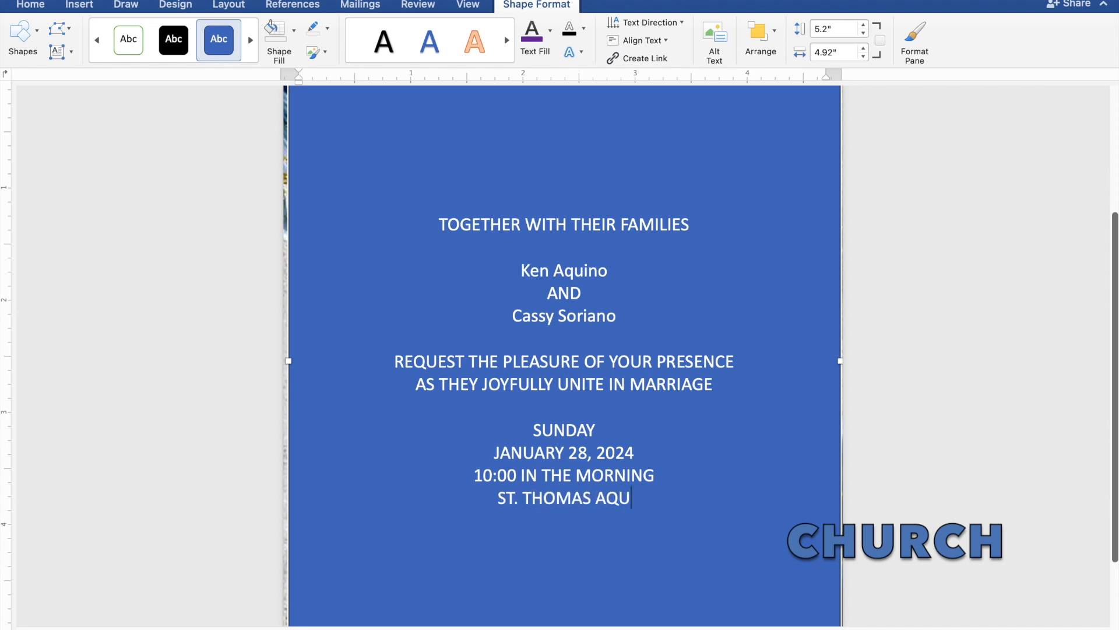
type("INAS")
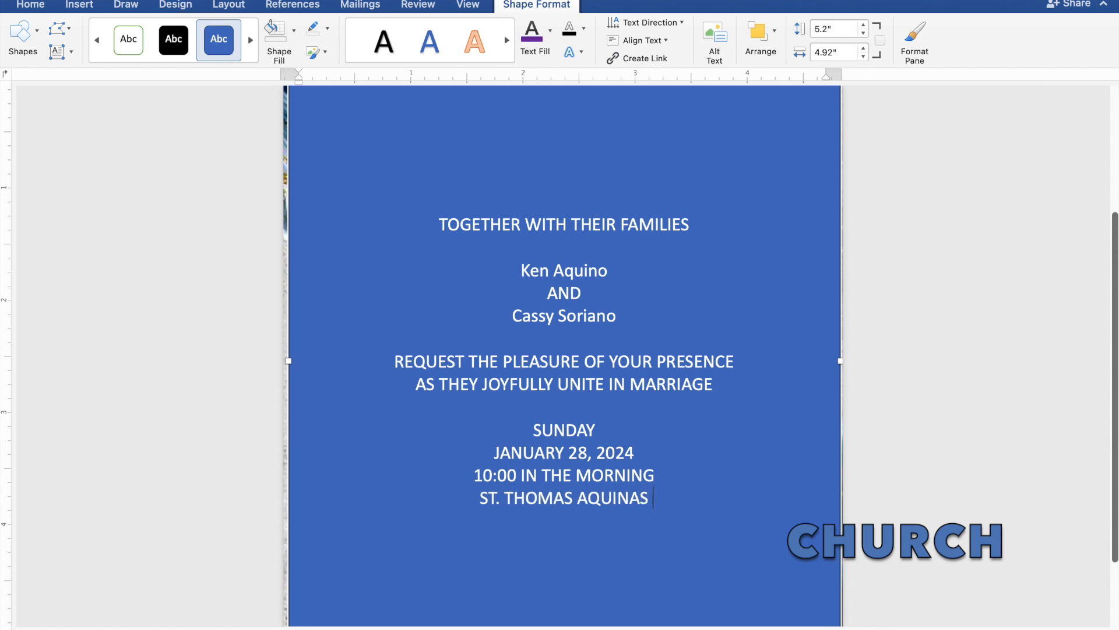
type(" PAR")
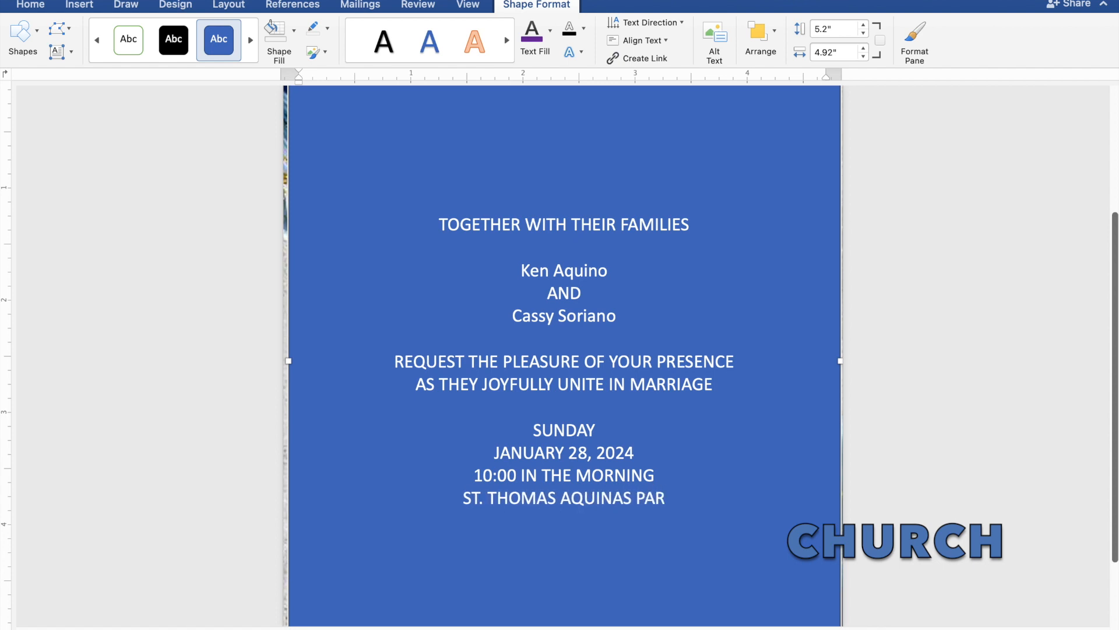
type("ISH")
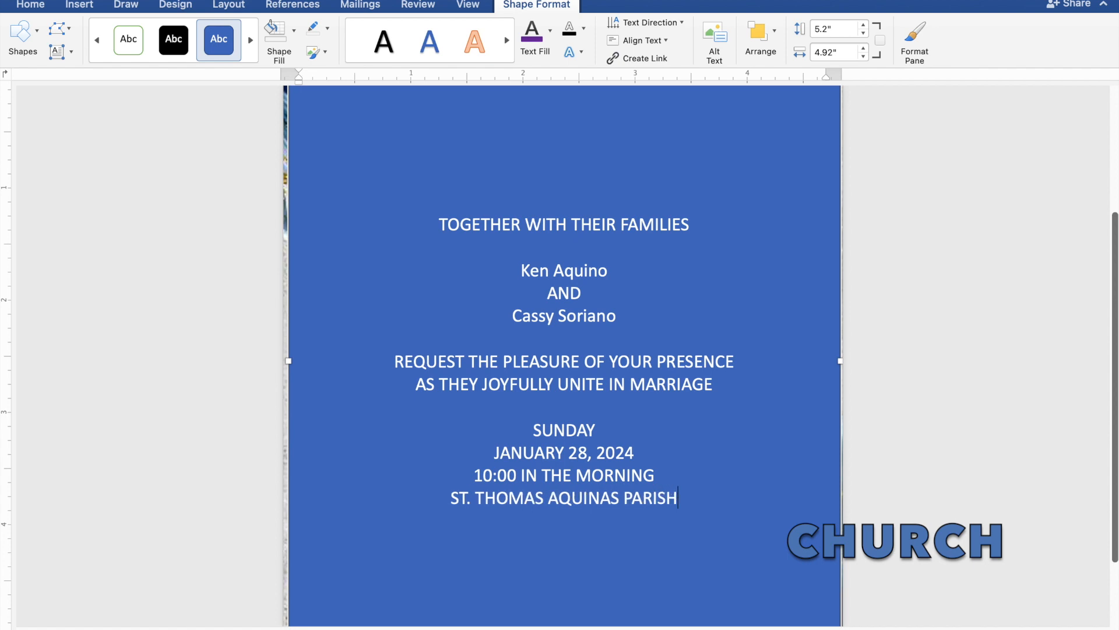
type(" CH")
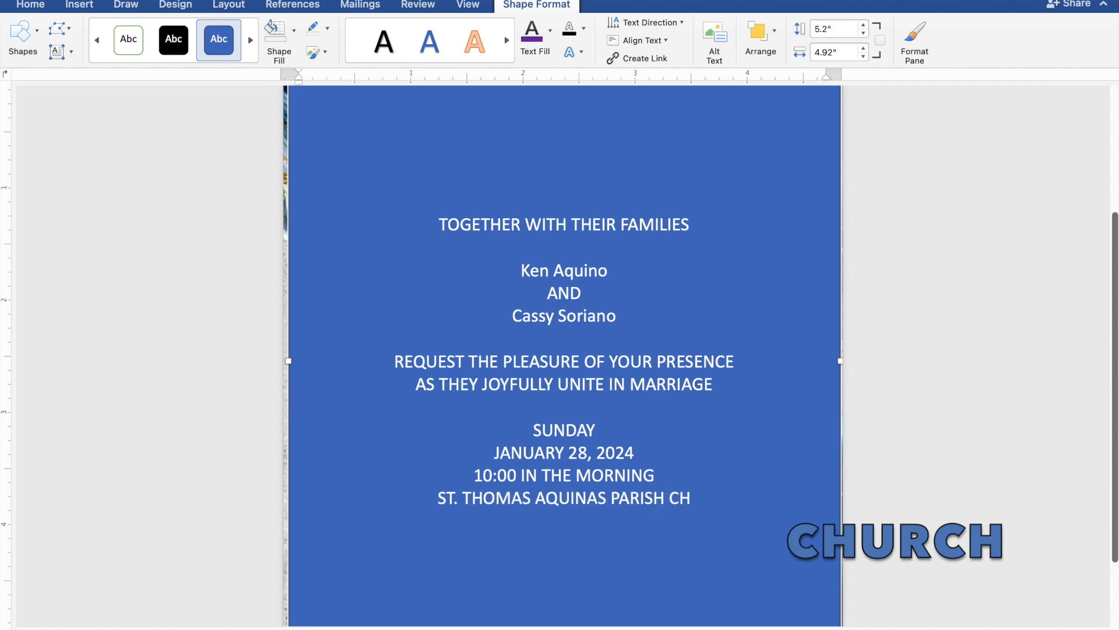
type("URCH")
key("Return")
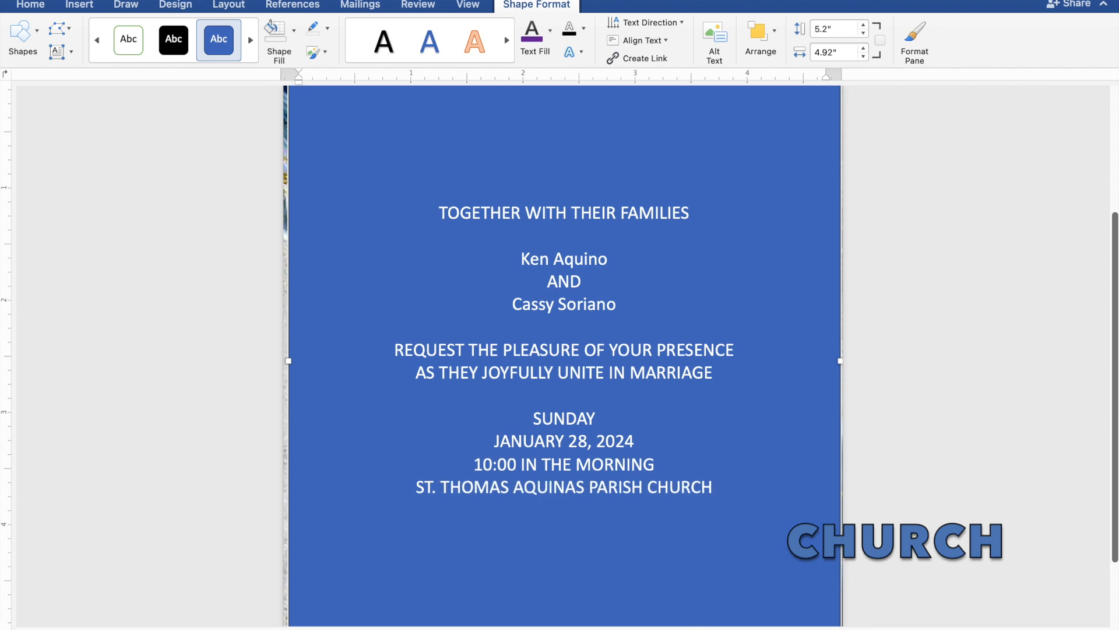
type("MANGALDAN")
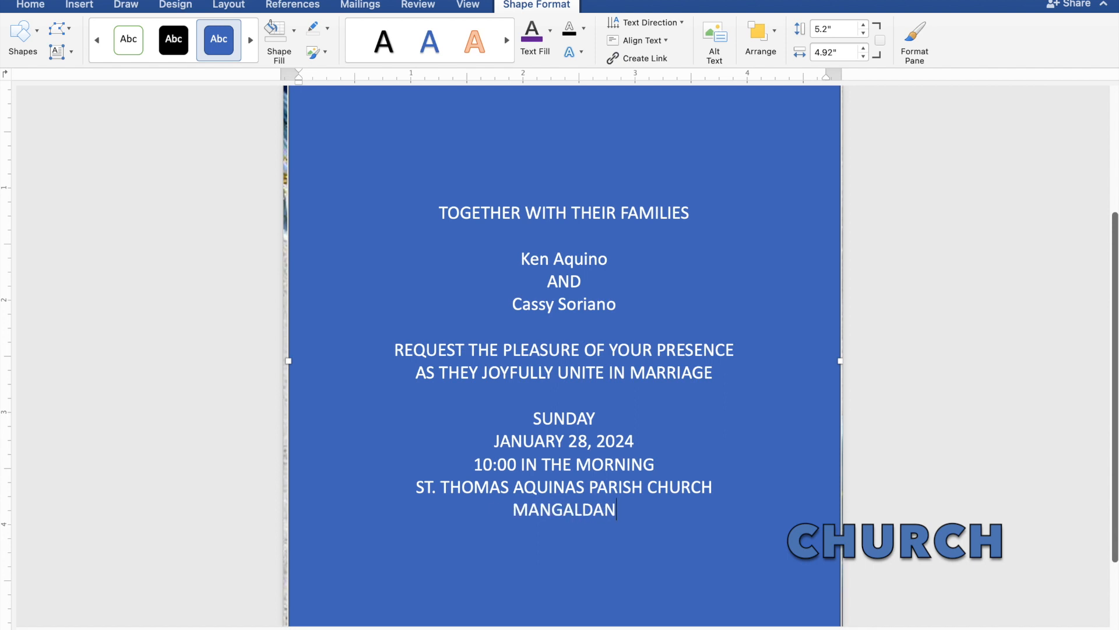
type(", PANG")
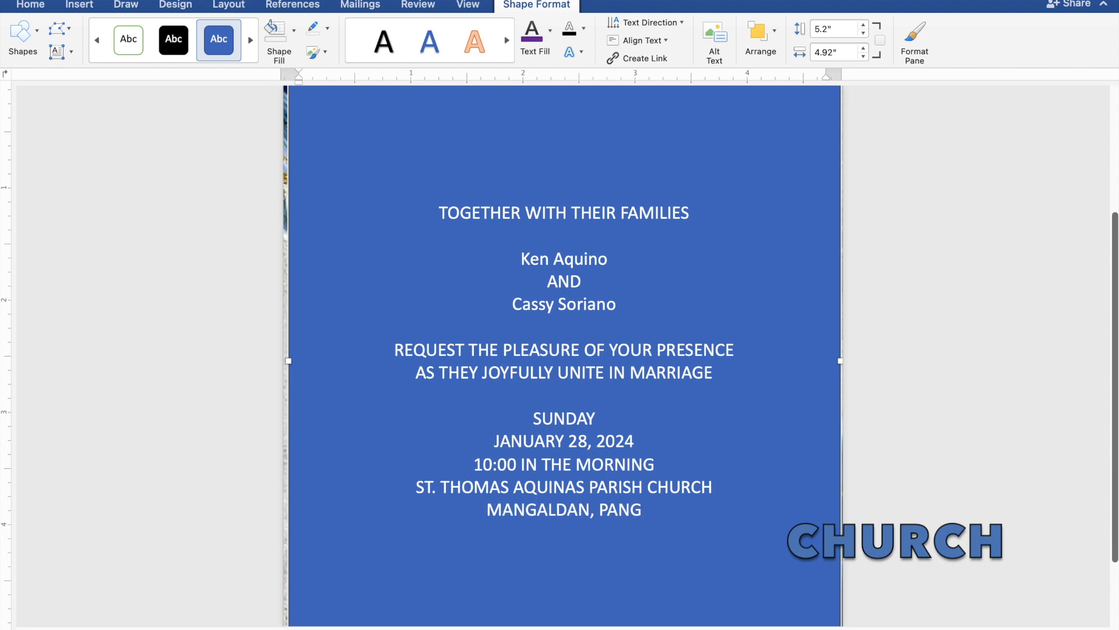
type("ASI")
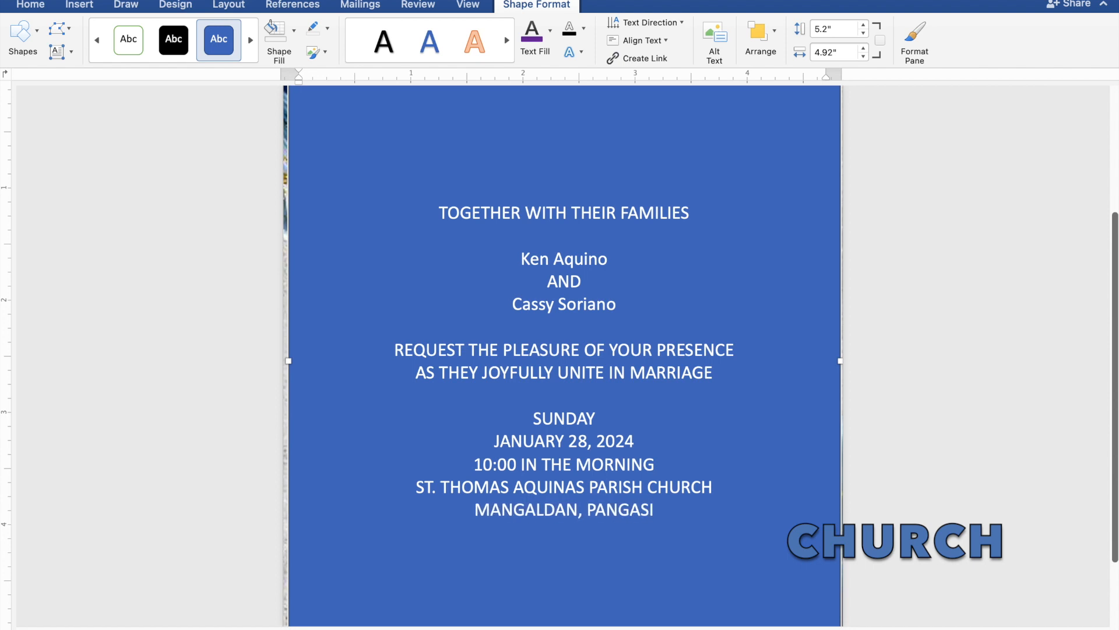
type("NAN")
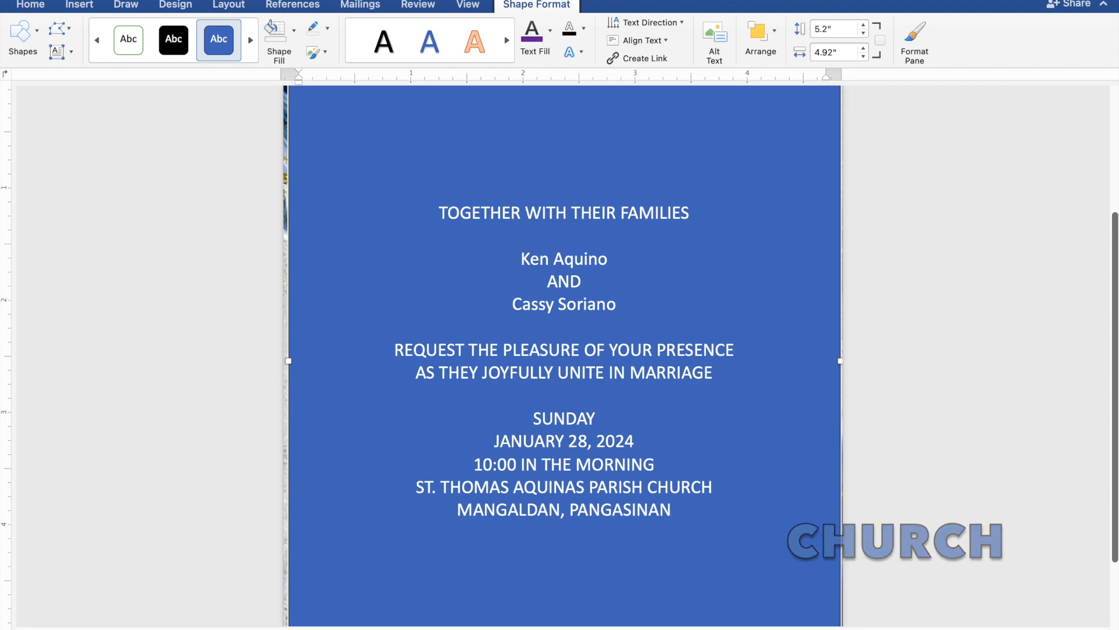
key("Return")
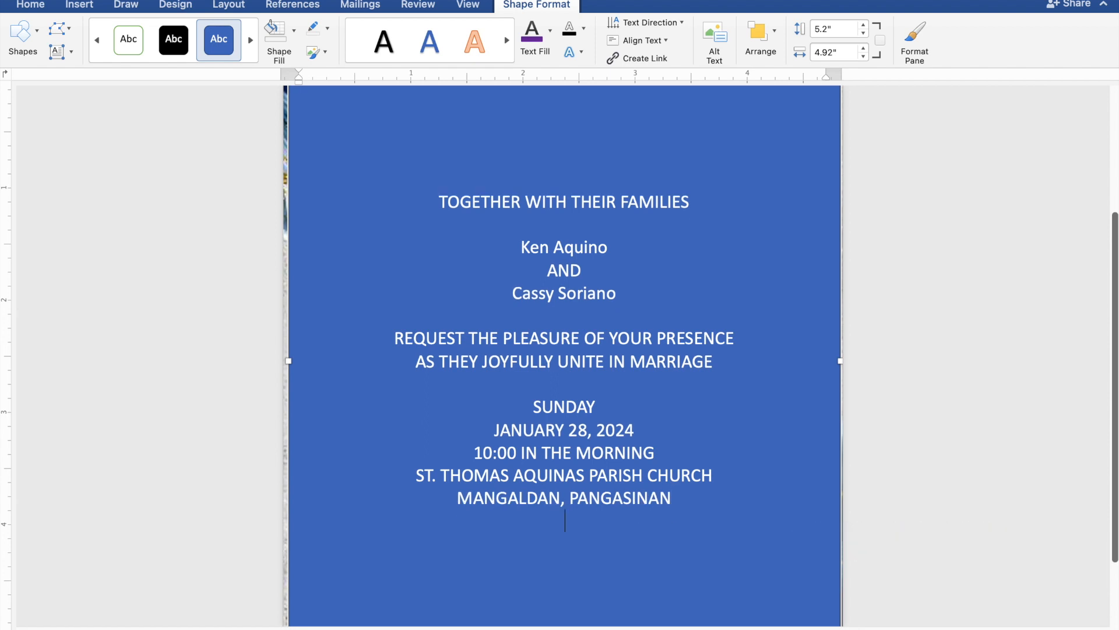
key("Return")
type("R")
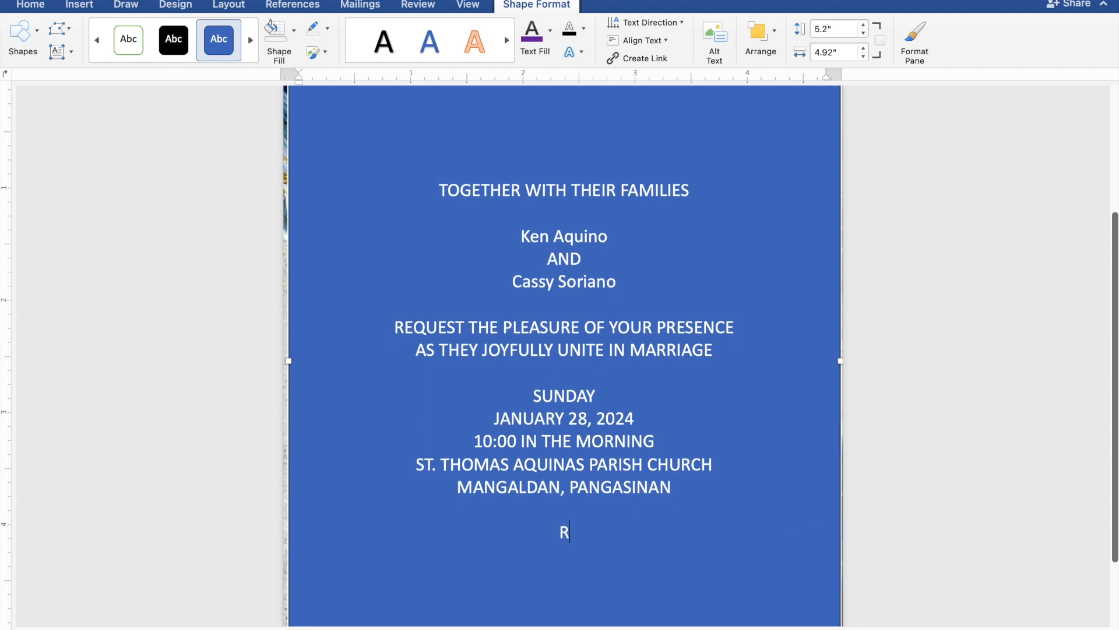
type("eception")
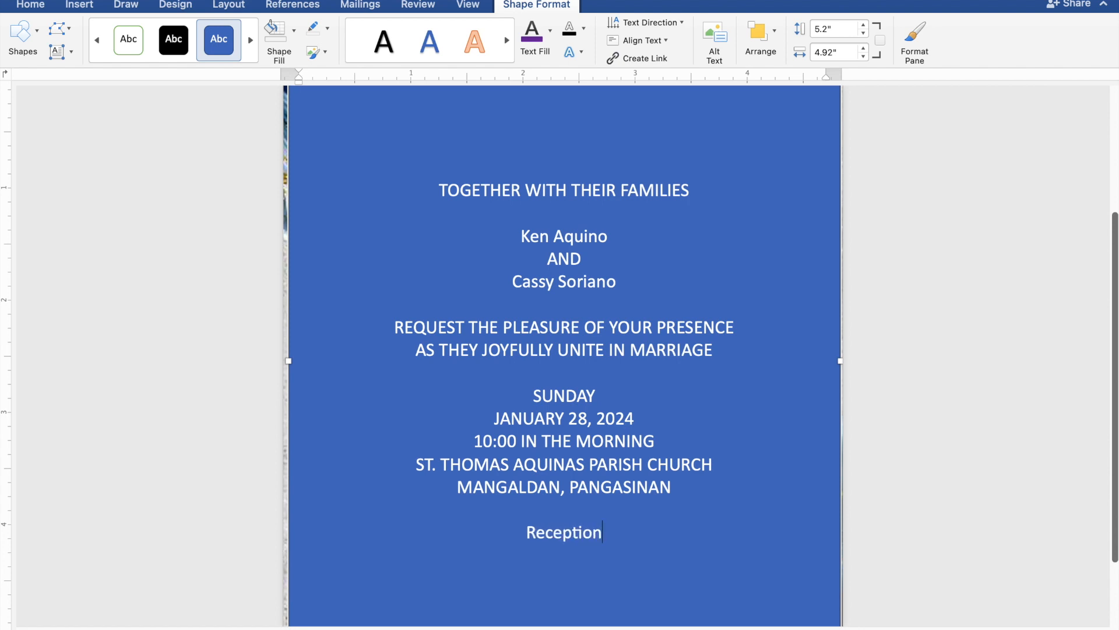
type(" to")
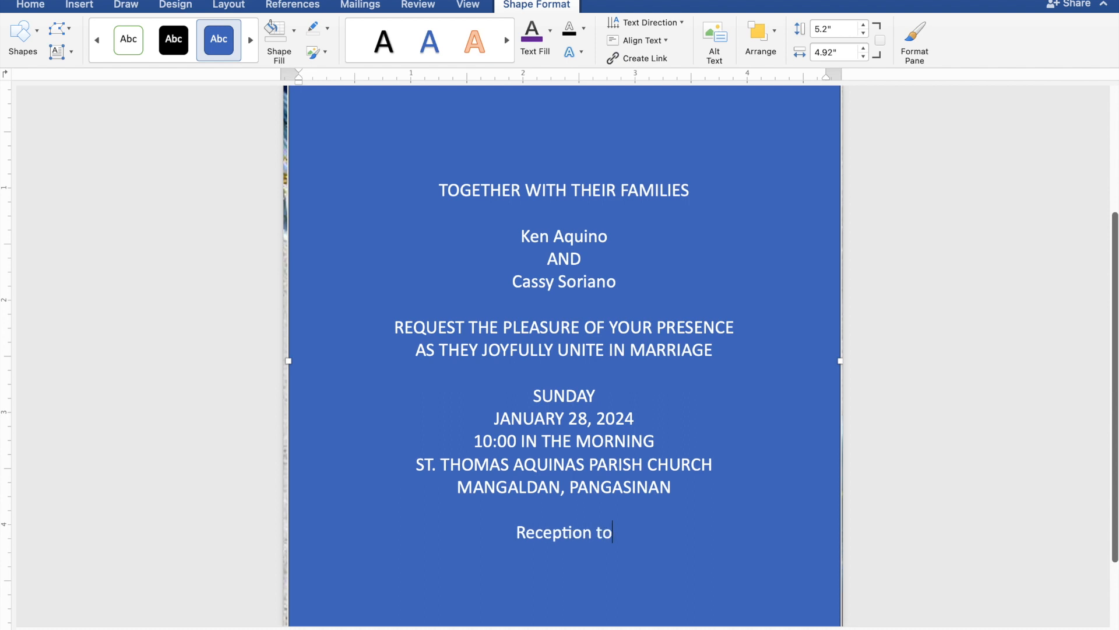
type(" follo")
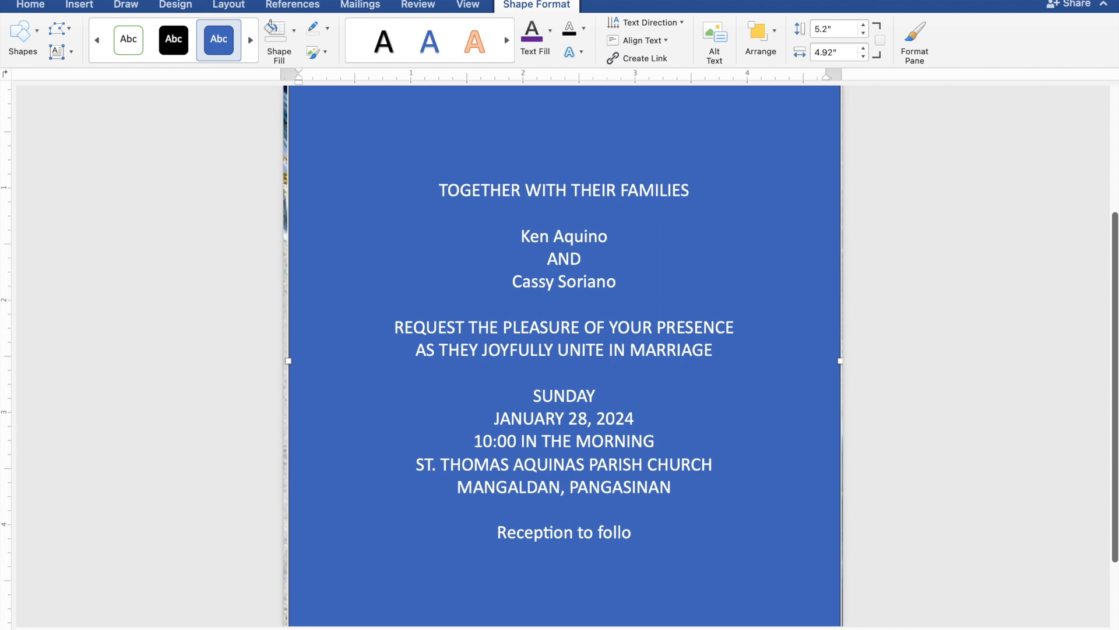
type("w")
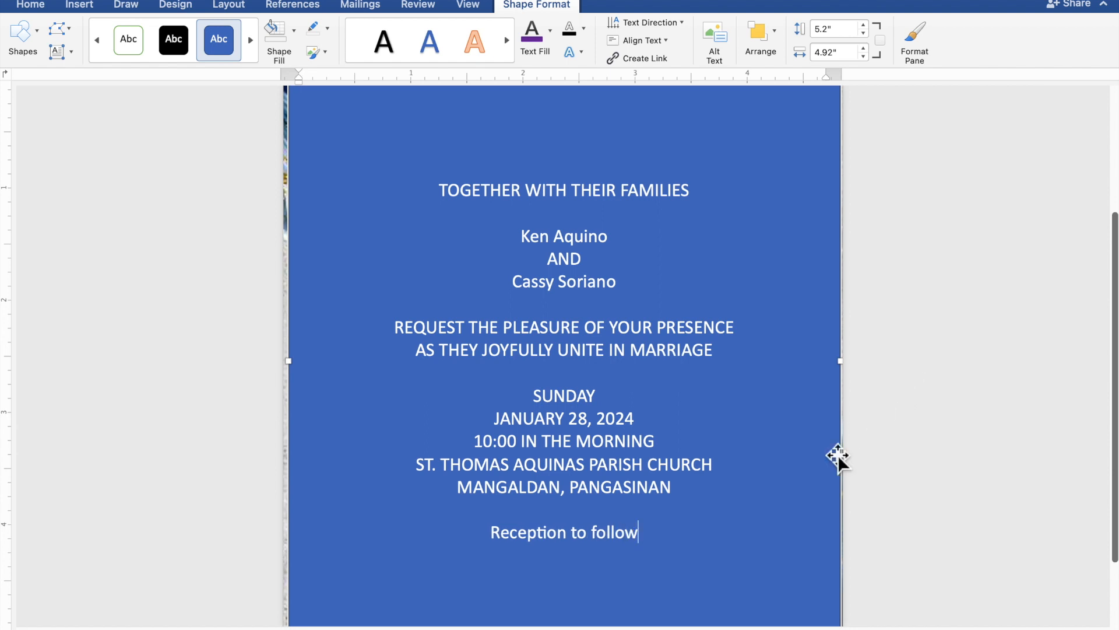
Step: Give the invitation box No Fill and No Outline, and colour all its text Dark Blue
left_click_drag(647, 539, 442, 197)
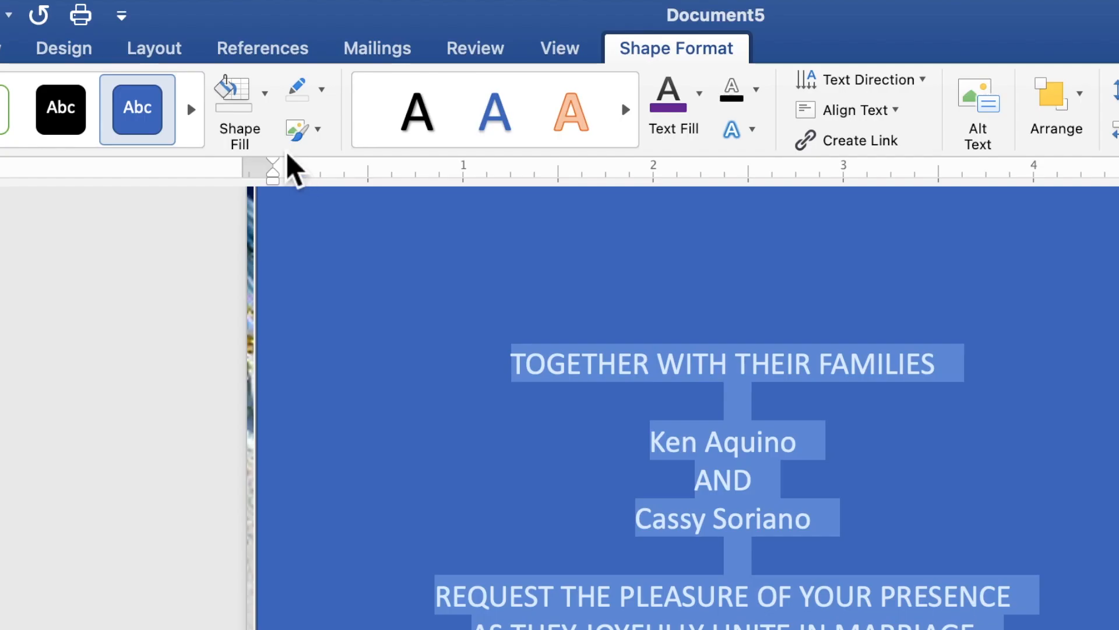
left_click(268, 114)
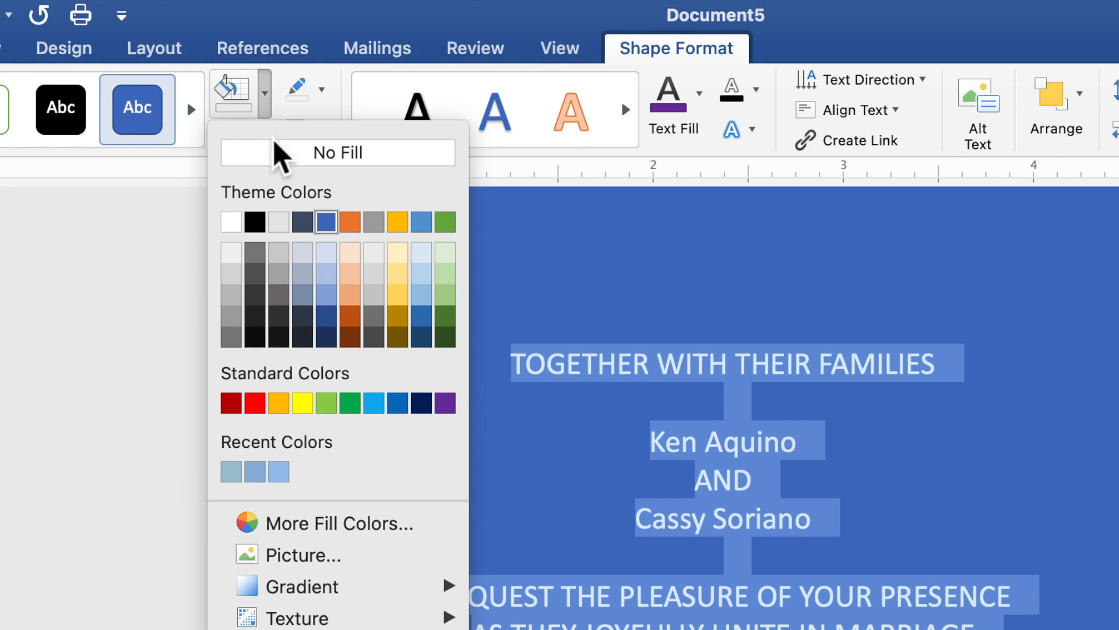
left_click(278, 156)
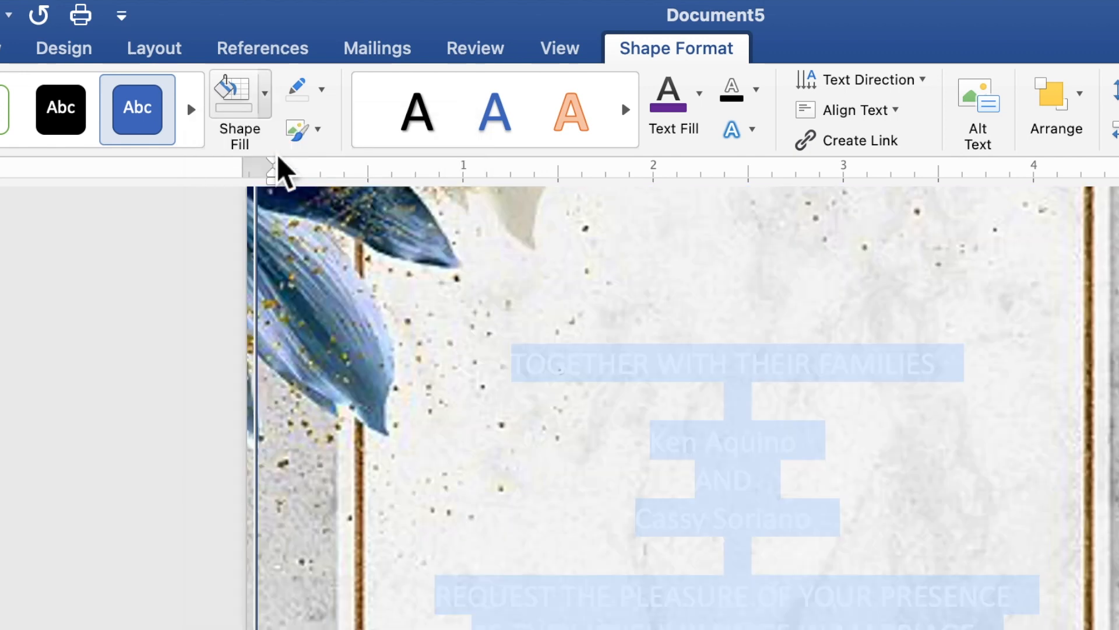
left_click(322, 100)
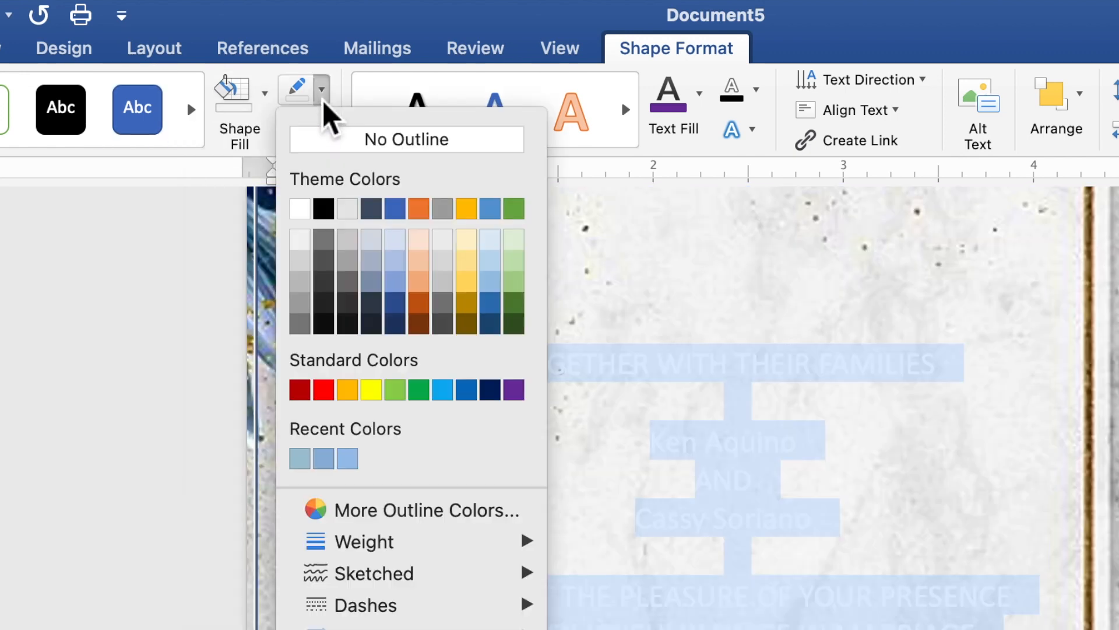
left_click(340, 145)
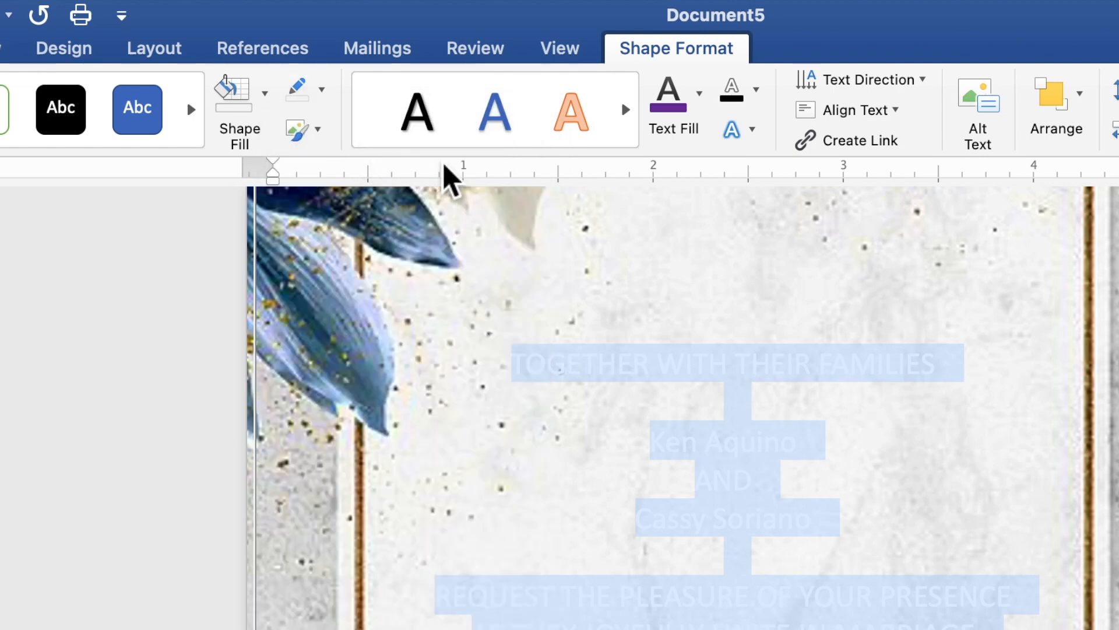
left_click(701, 116)
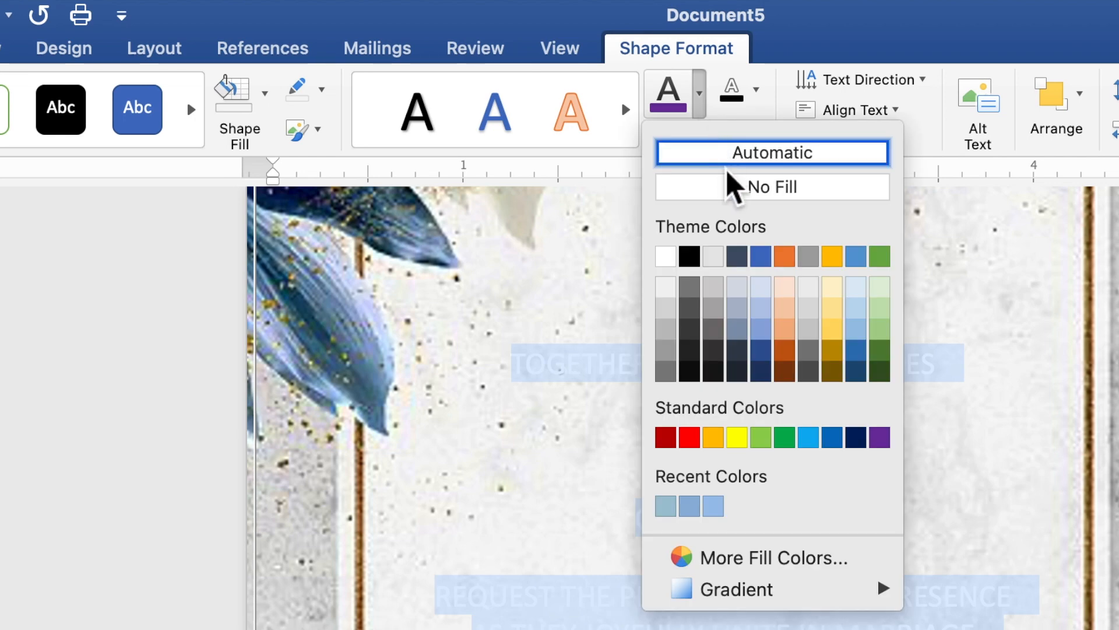
left_click(856, 437)
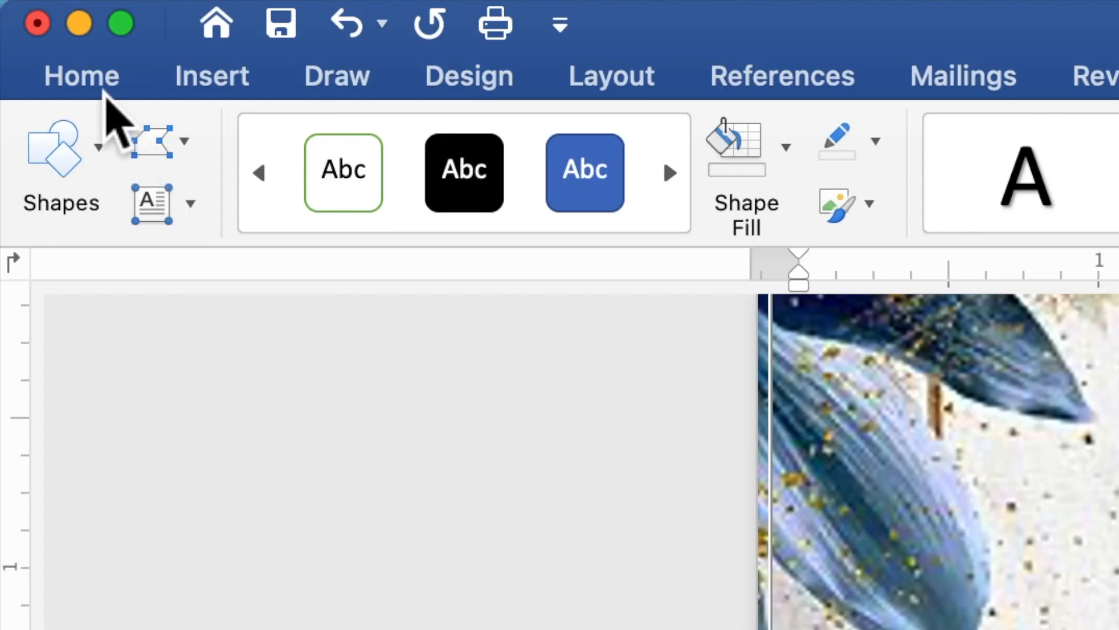
Step: Set the selected invitation text to Times New Roman, size 10
left_click(103, 87)
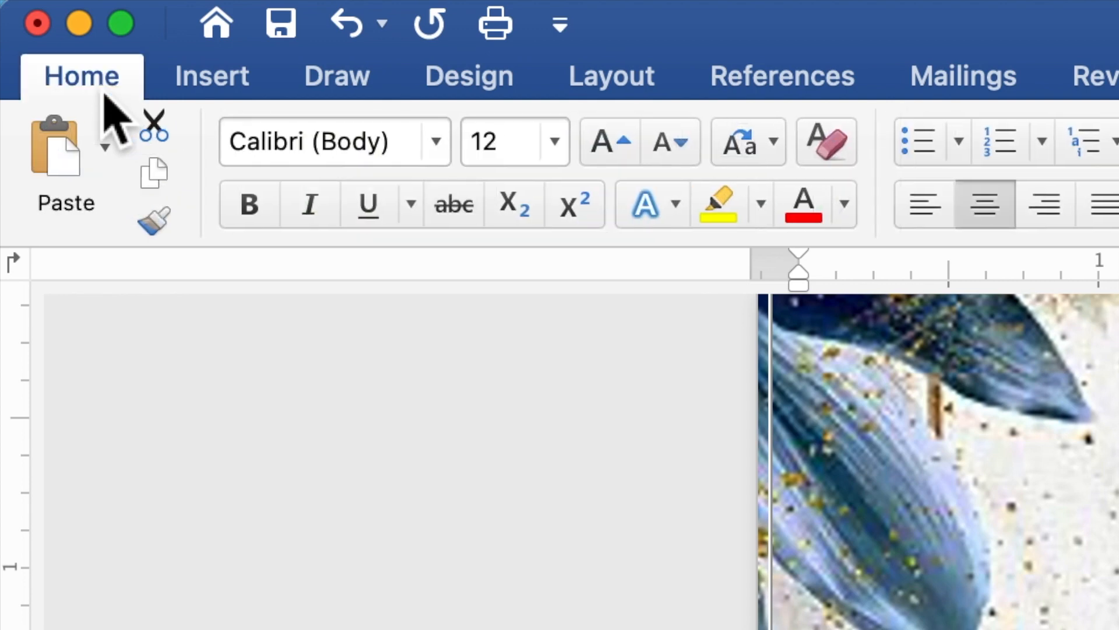
left_click(435, 146)
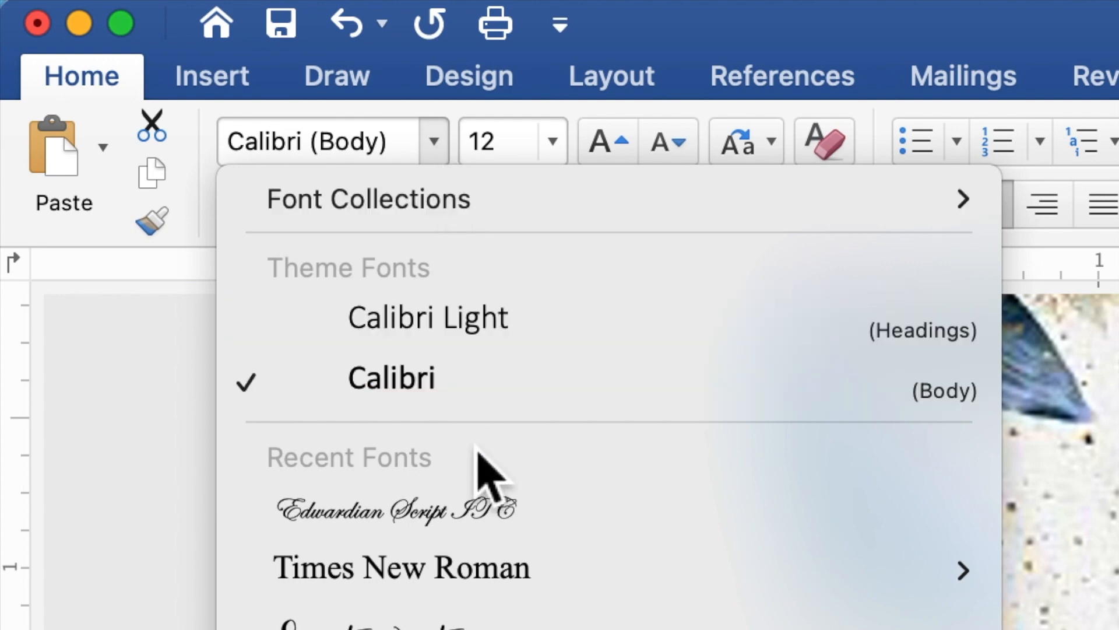
left_click(483, 567)
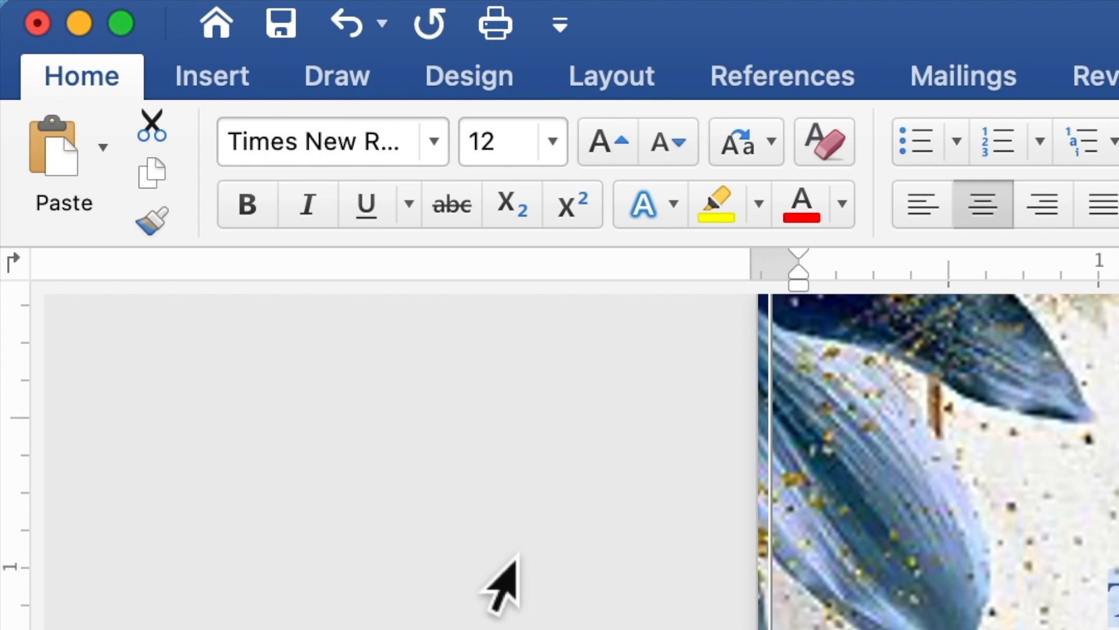
left_click(506, 148)
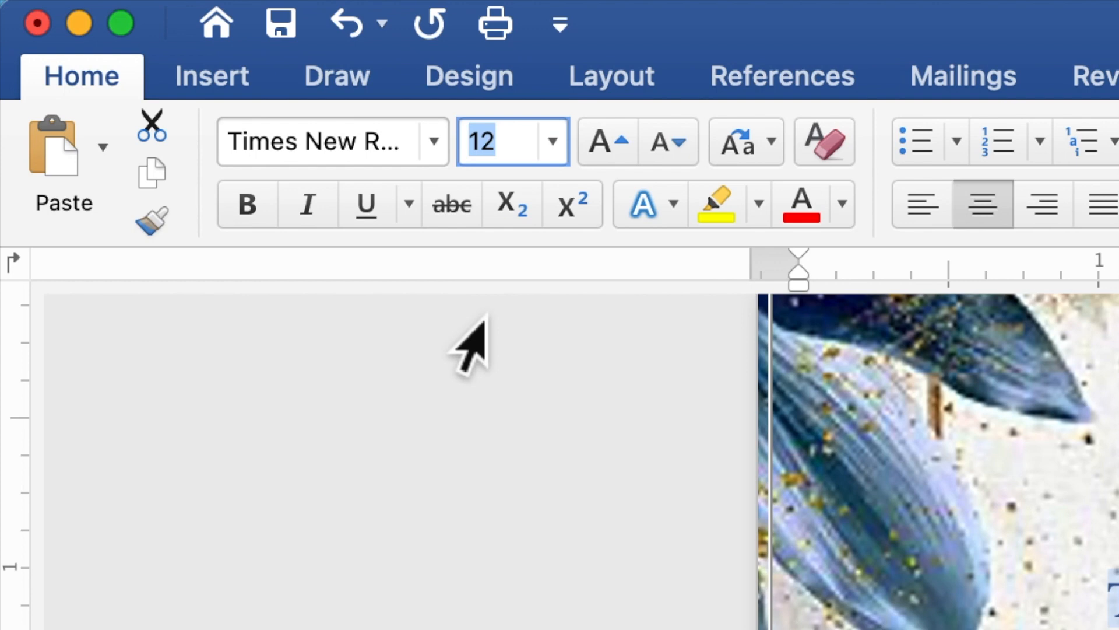
type("10")
key("Return")
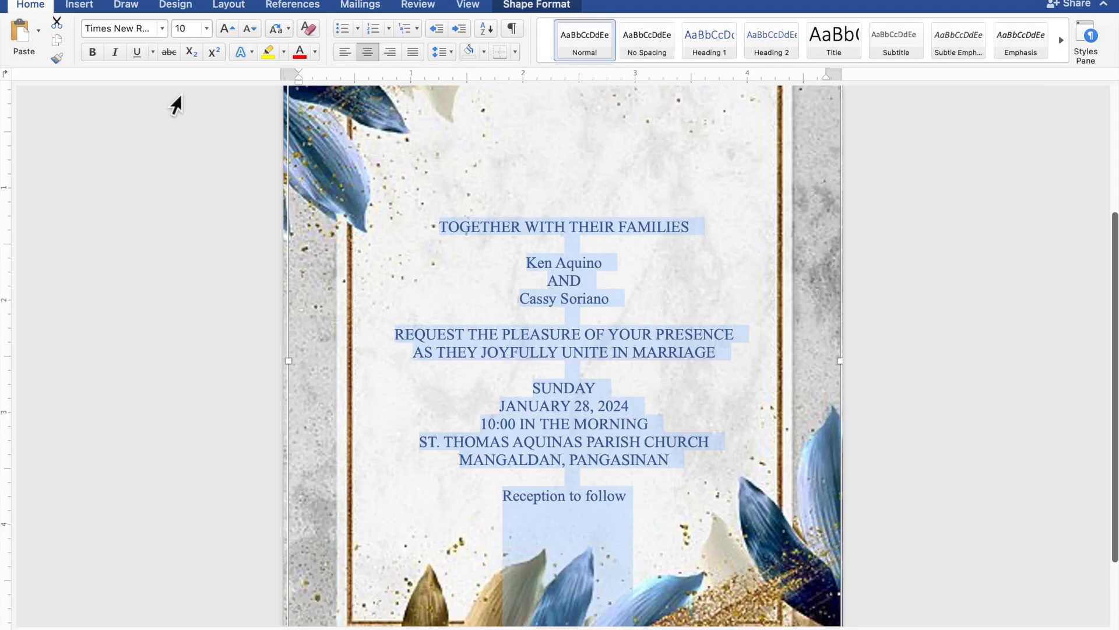
left_click(604, 263)
Step: Set both names and 'Reception to follow' to Edwardian Script ITC at size 20
left_click_drag(604, 263, 539, 262)
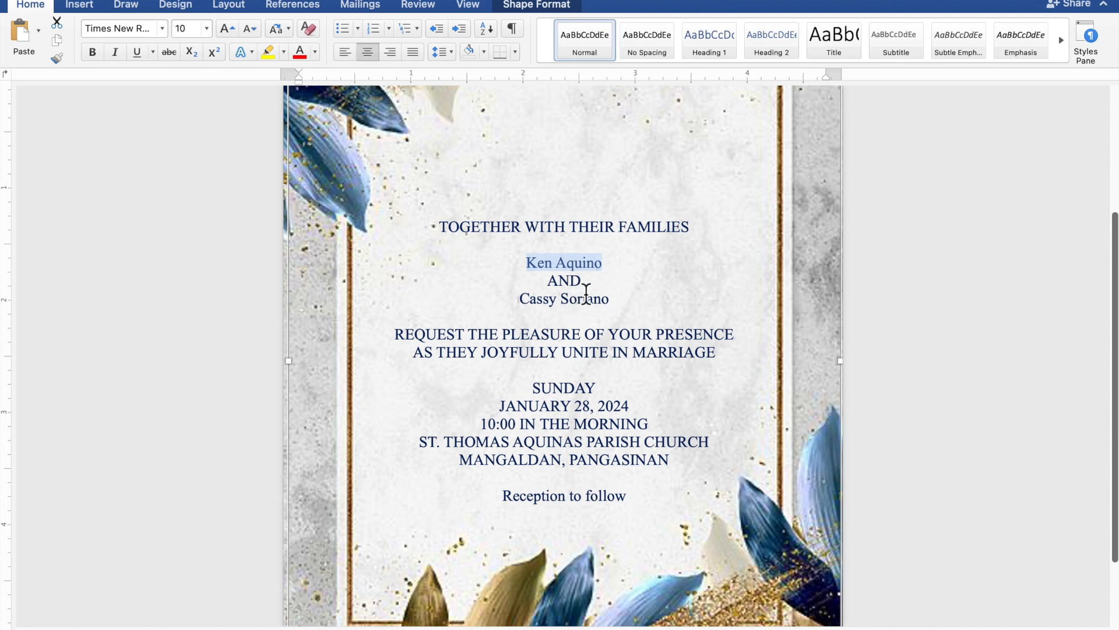
left_click_drag(611, 300, 534, 299)
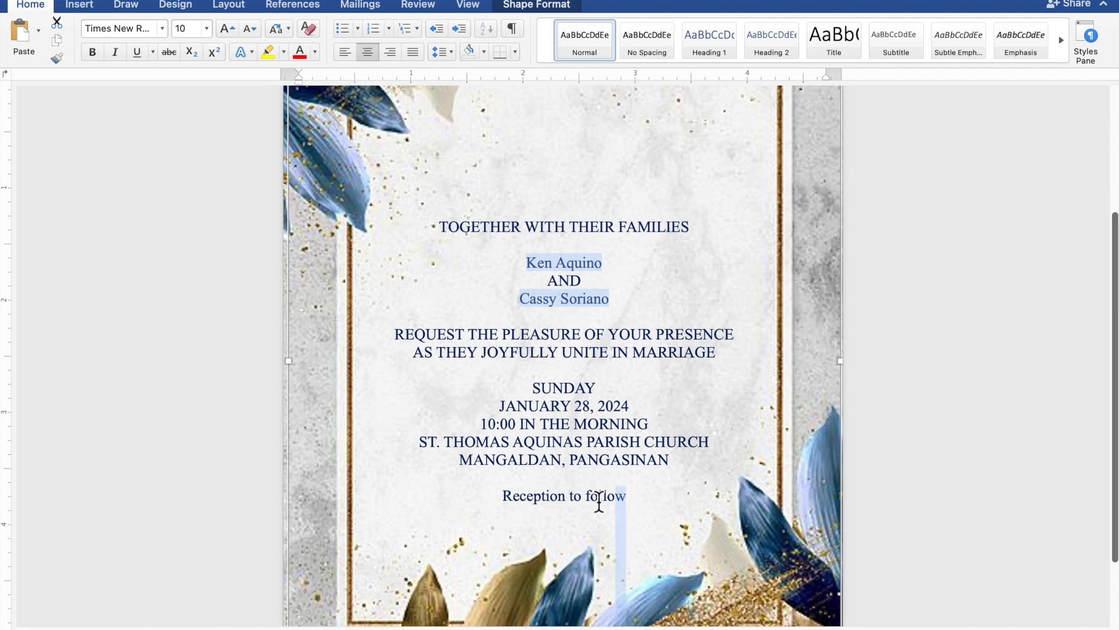
left_click_drag(610, 497, 539, 502)
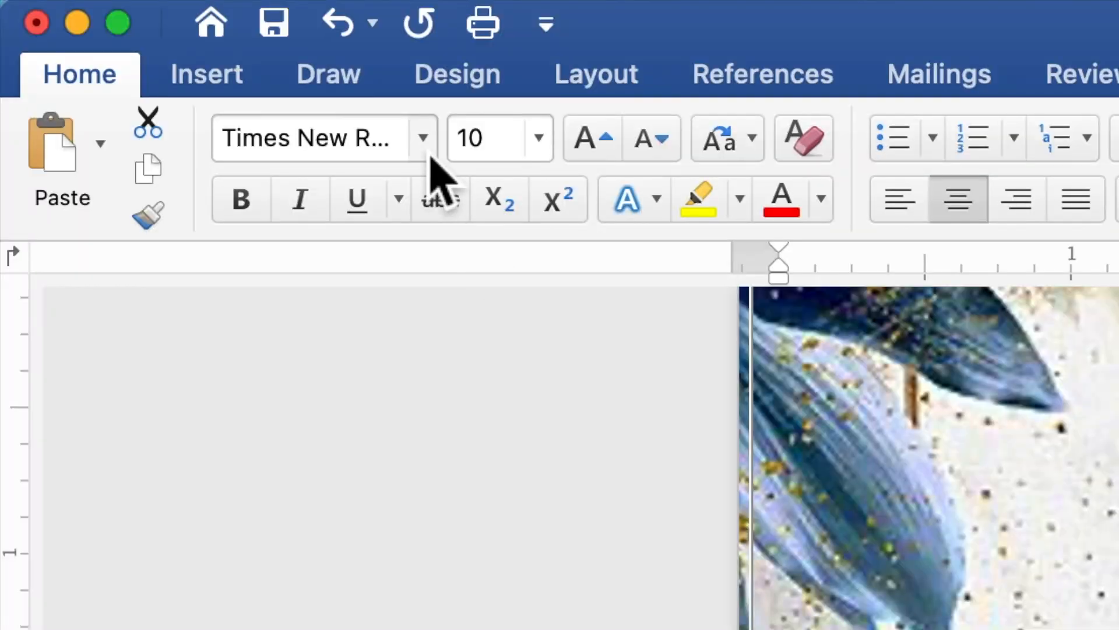
left_click(423, 138)
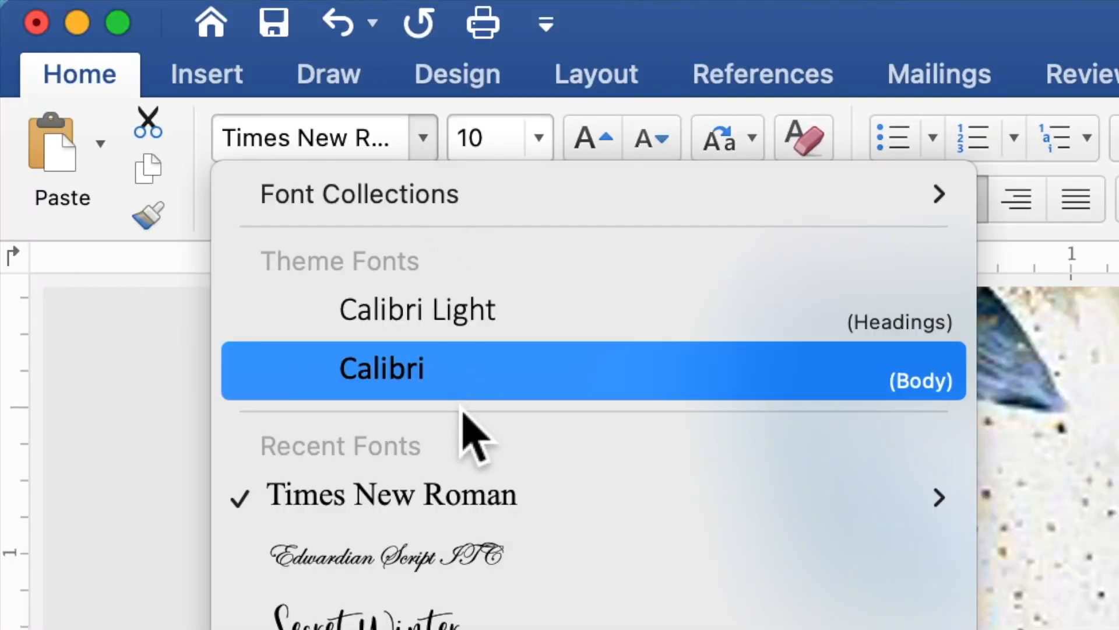
left_click(458, 561)
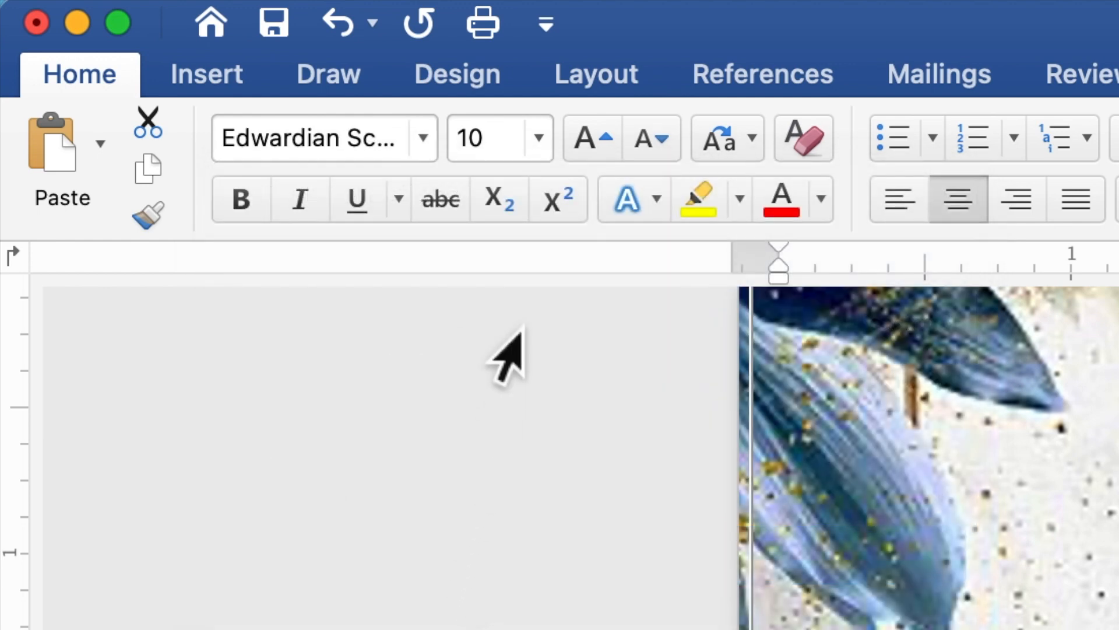
left_click(503, 153)
left_click_drag(503, 153, 457, 149)
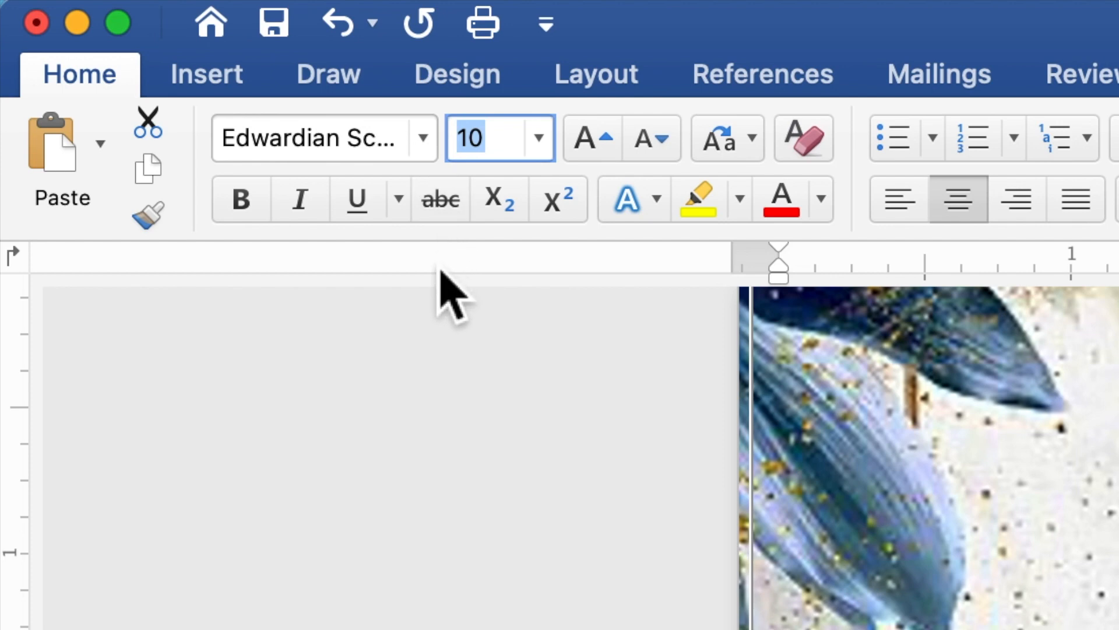
type("20")
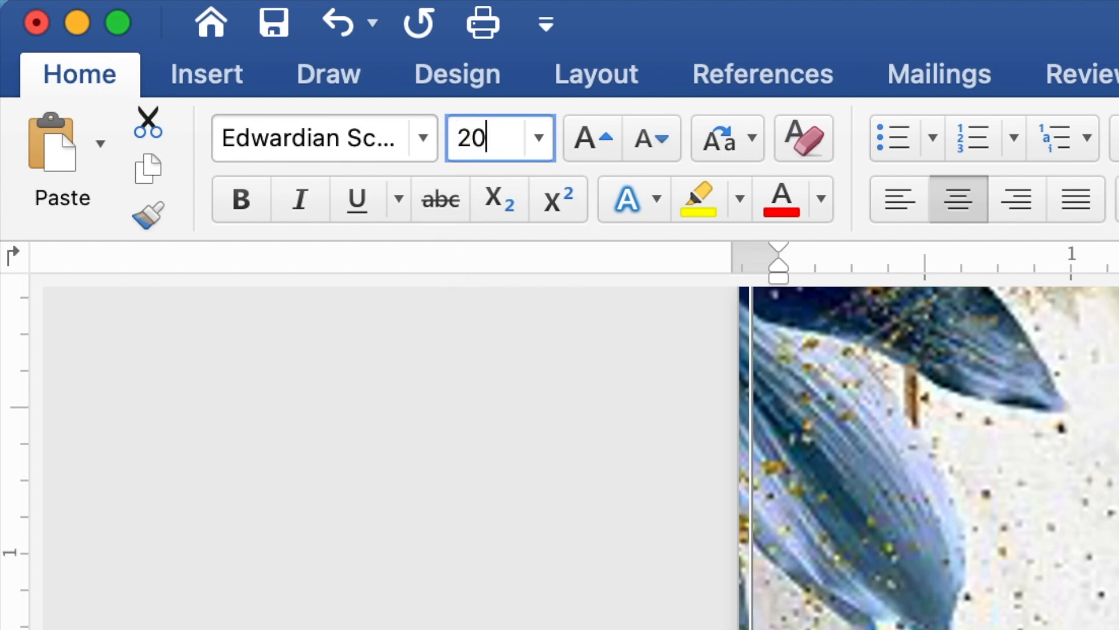
key("Return")
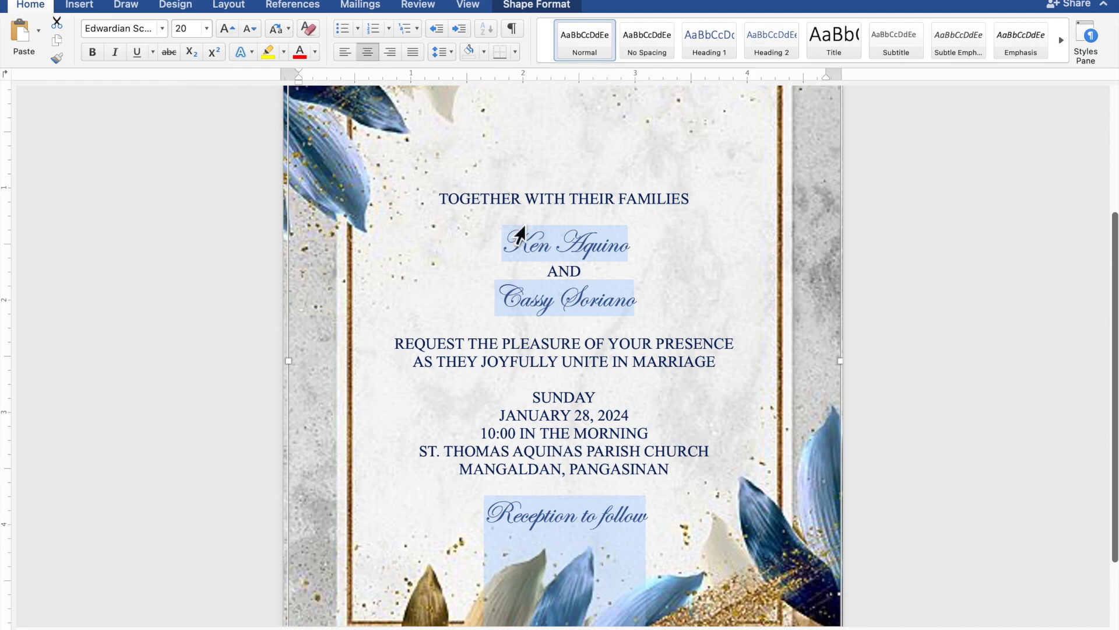
Step: Enlarge the two couple names to size 40
left_click(625, 248)
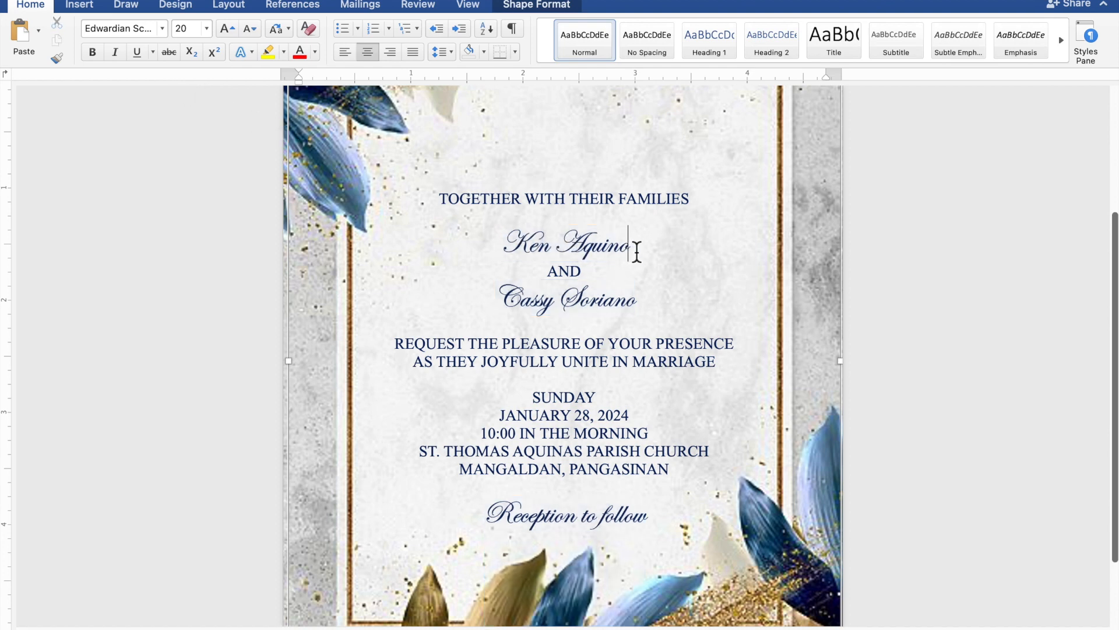
left_click_drag(629, 250, 526, 246)
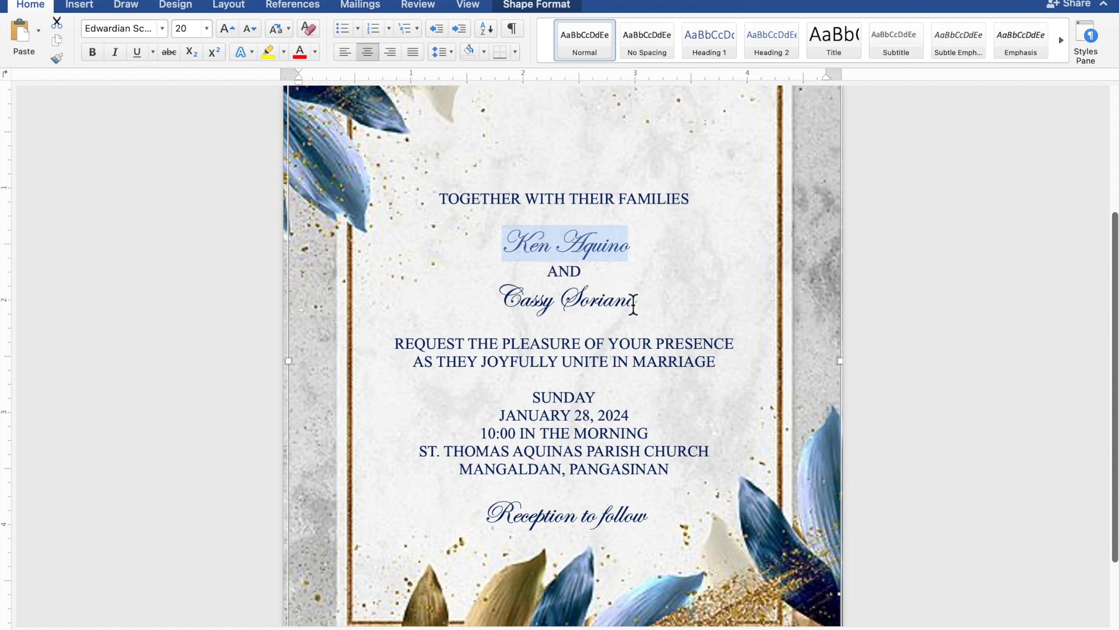
left_click_drag(645, 308, 526, 303)
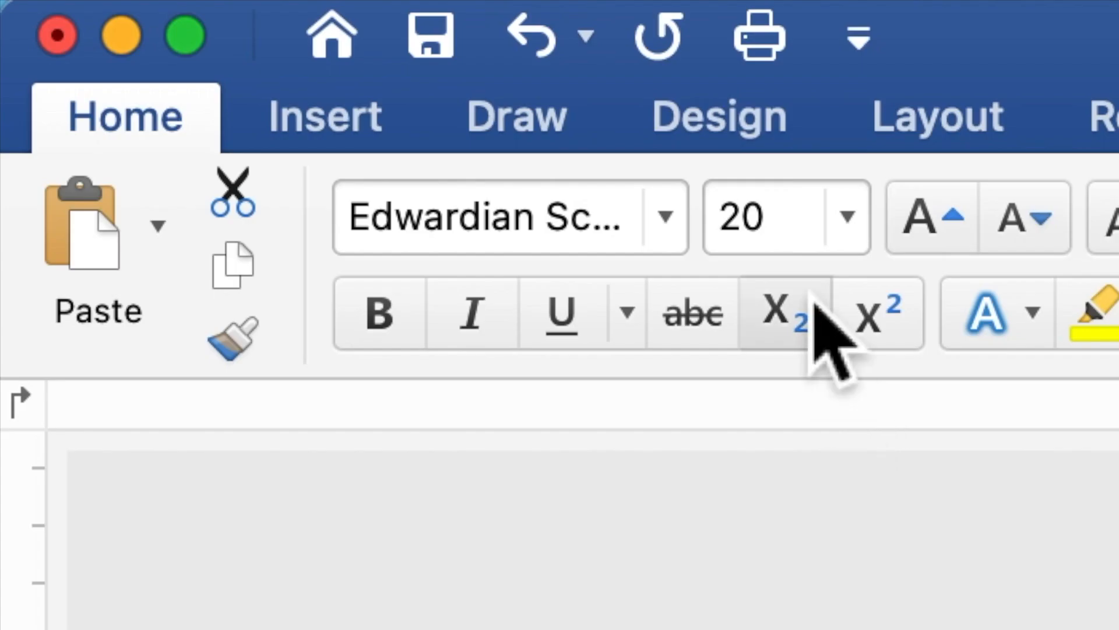
left_click_drag(772, 223, 728, 271)
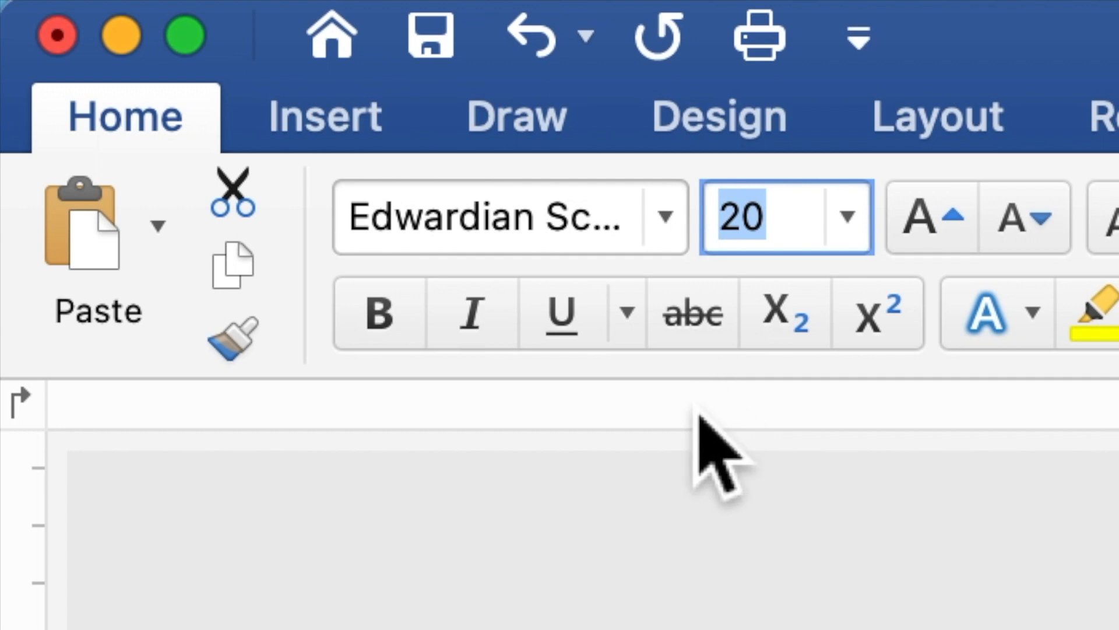
type("40")
key("Return")
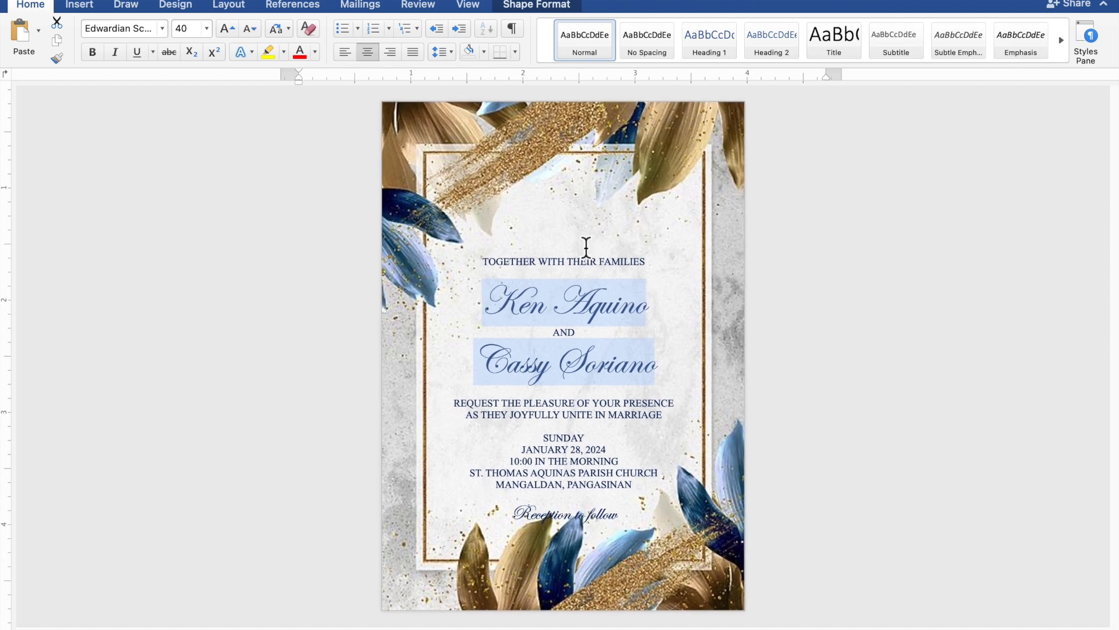
Step: Insert two blank lines below 'TOGETHER WITH THEIR FAMILIES' to space out the names
left_click(585, 244)
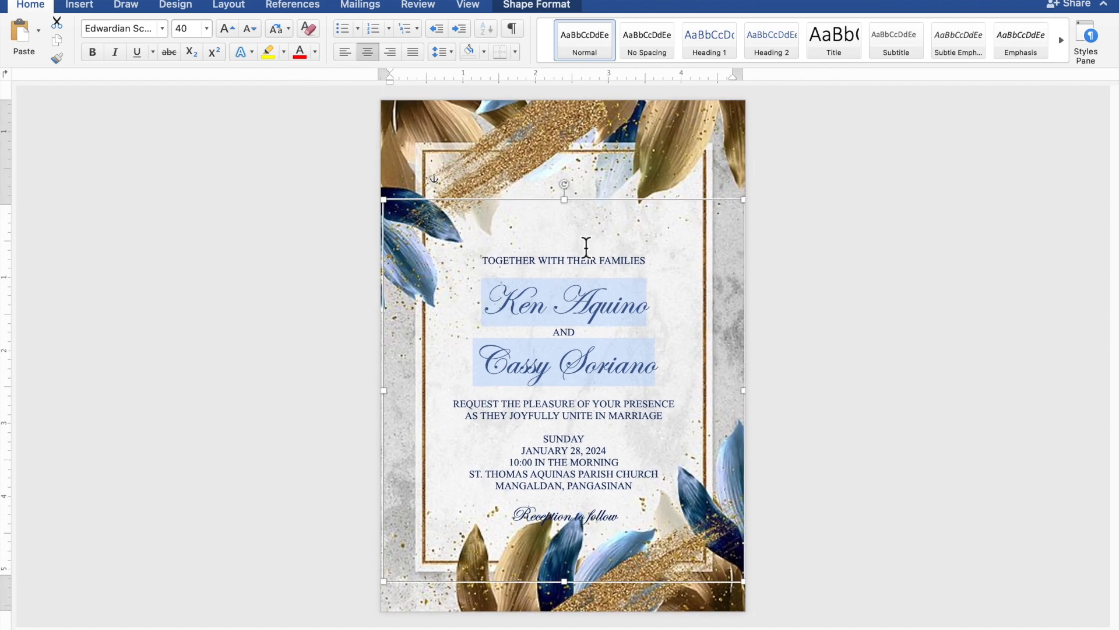
left_click(586, 275)
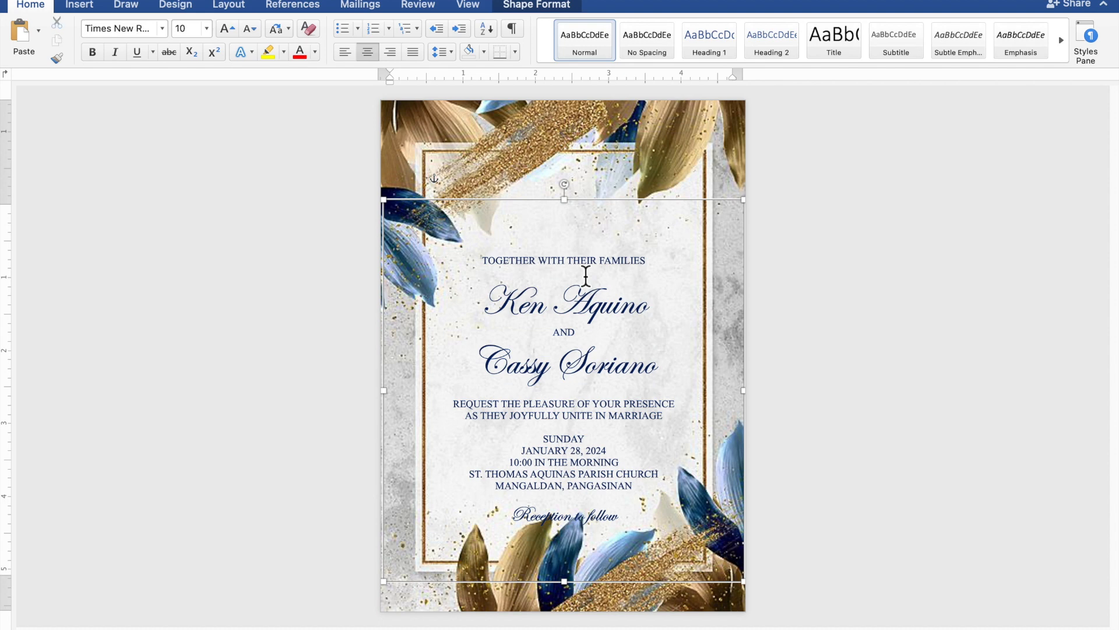
key("Return")
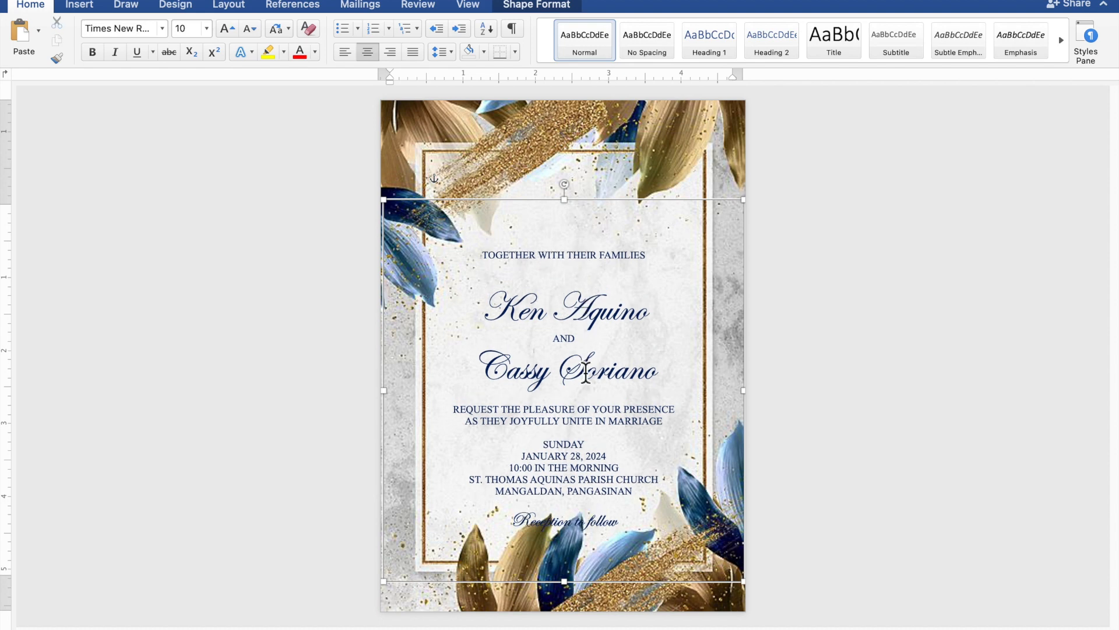
key("Return")
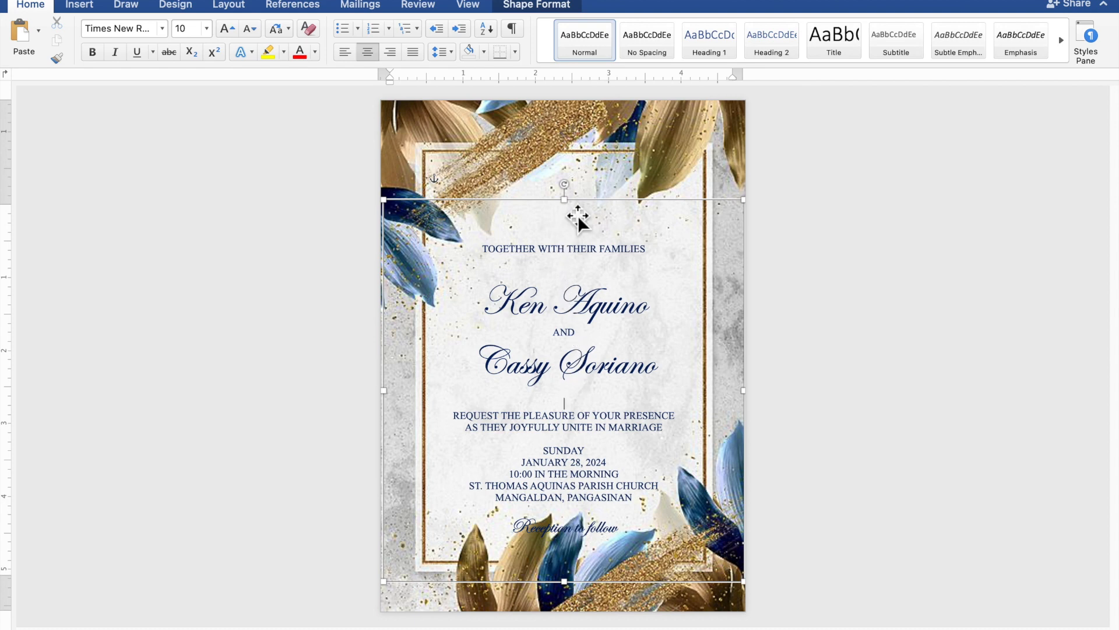
Step: Trim the invitation text box's top edge and shift it up and slightly left, centred in the gold leaf frame
mouse_move(578, 211)
left_mouse_down()
mouse_move(580, 245)
mouse_move(591, 196)
left_mouse_up()
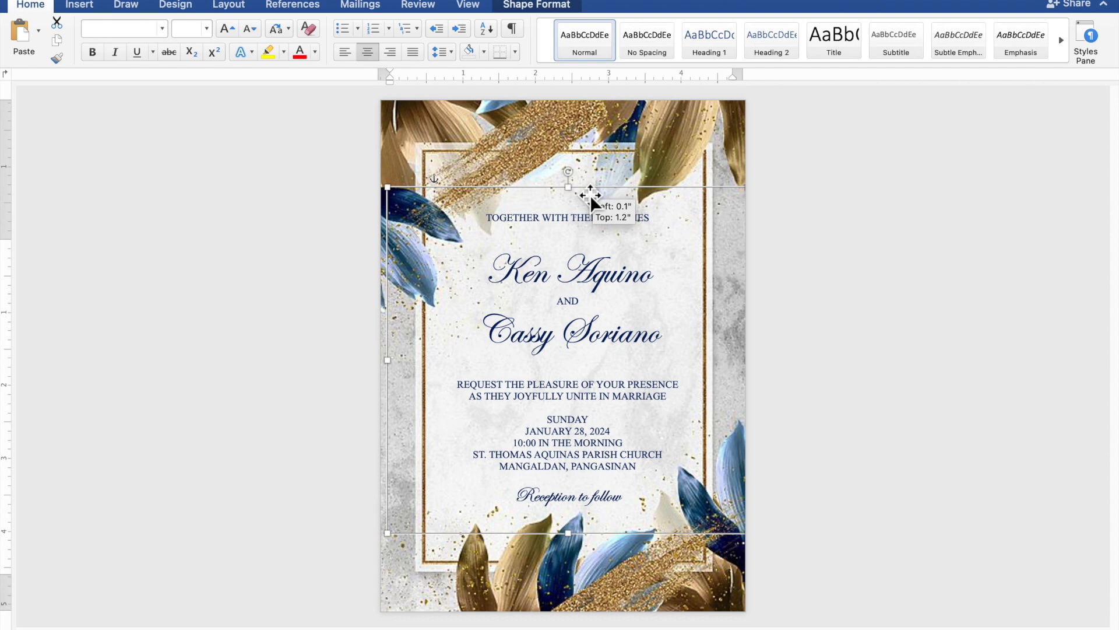
left_click_drag(590, 197, 591, 197)
key("Left")
key("Left")
key("Left")
key("Left")
key("Left")
key("Left")
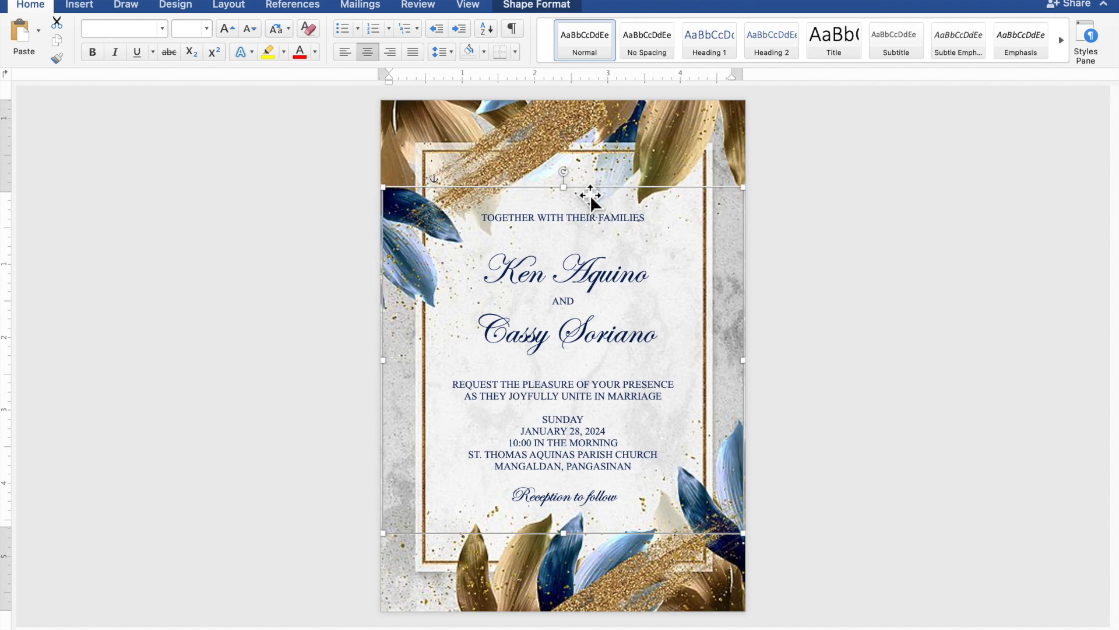
left_click(895, 276)
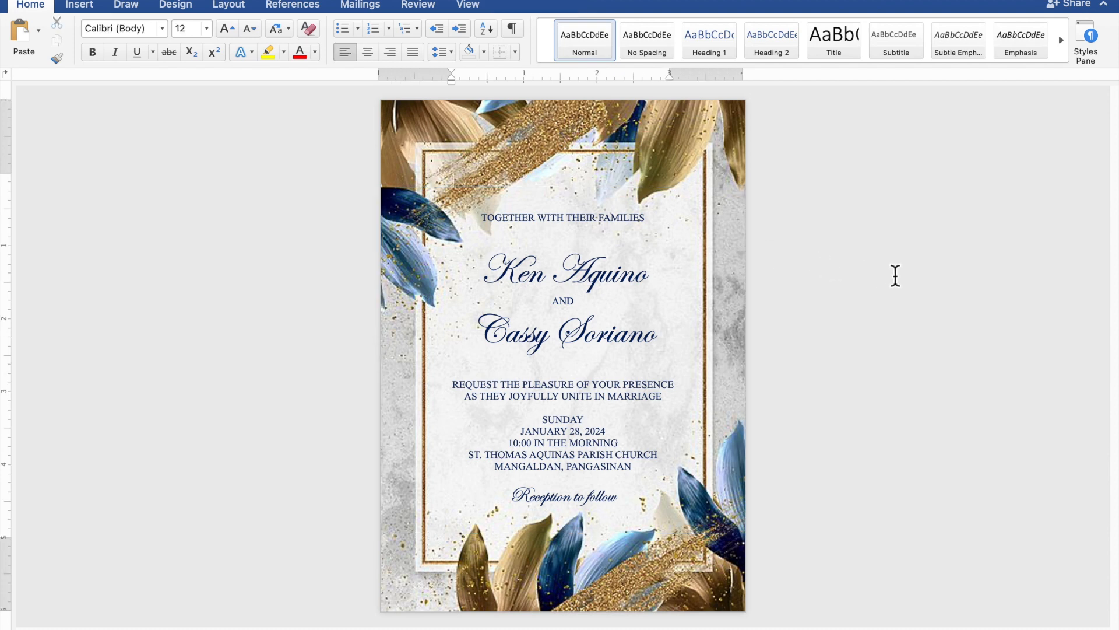